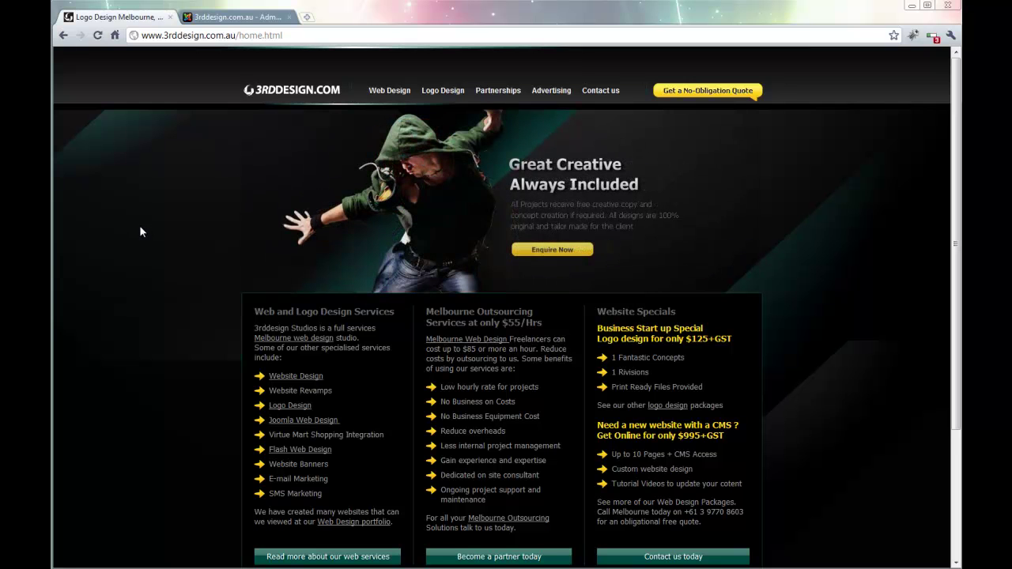
# Step: Scroll through the 3rddesign.com home page's services, rates and specials to reach the Web Design menu
pyautogui.scroll(-1, 139, 229)
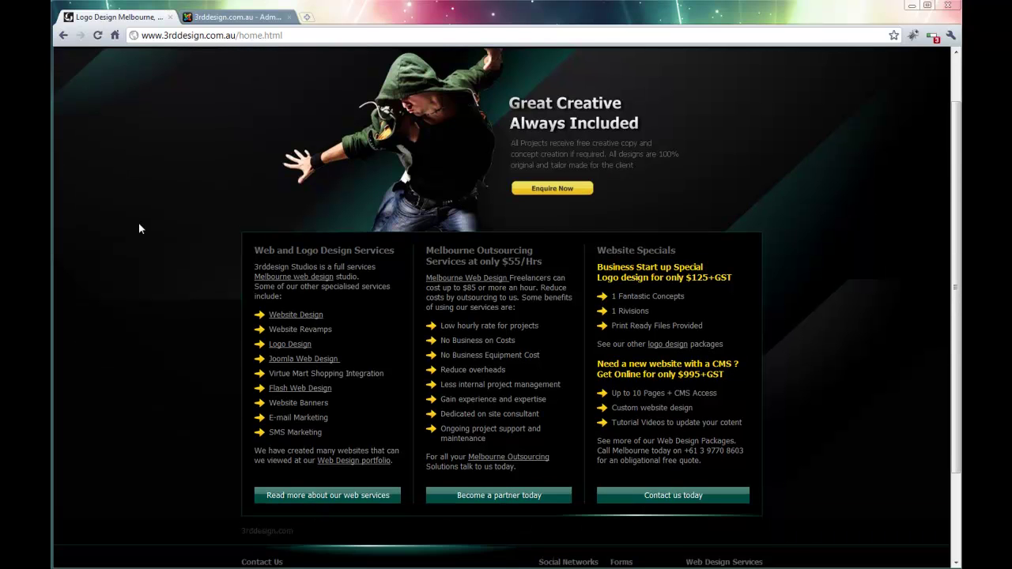
pyautogui.scroll(-1, 139, 229)
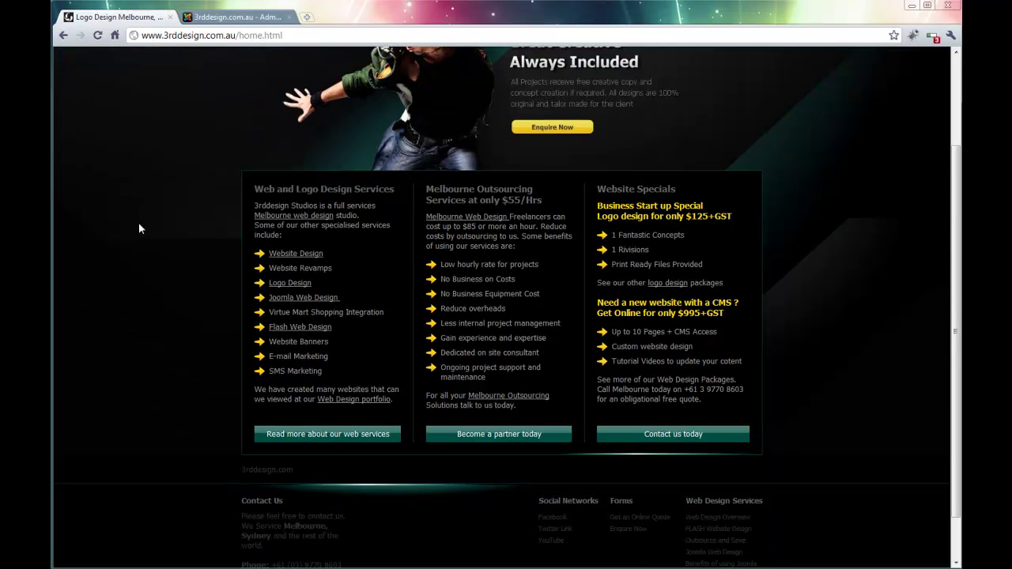
pyautogui.scroll(-1, 139, 229)
pyautogui.scroll(3, 140, 228)
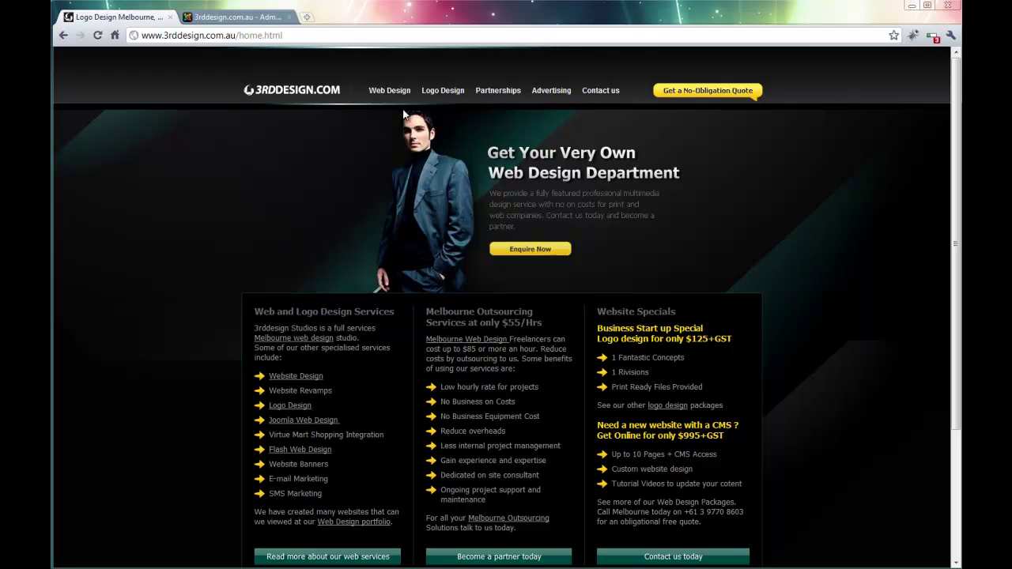
pyautogui.moveTo(395, 93)
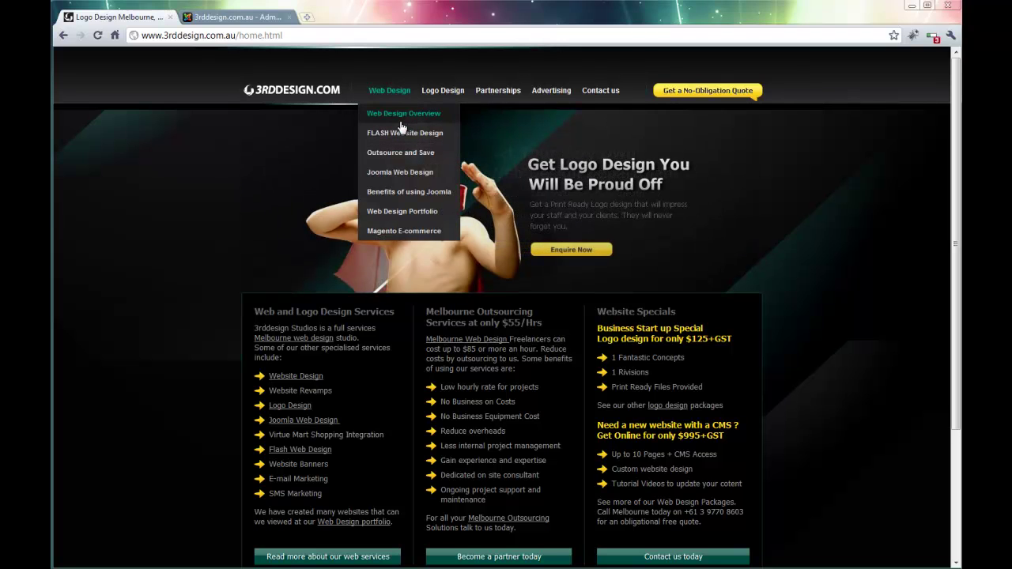
pyautogui.click(408, 135)
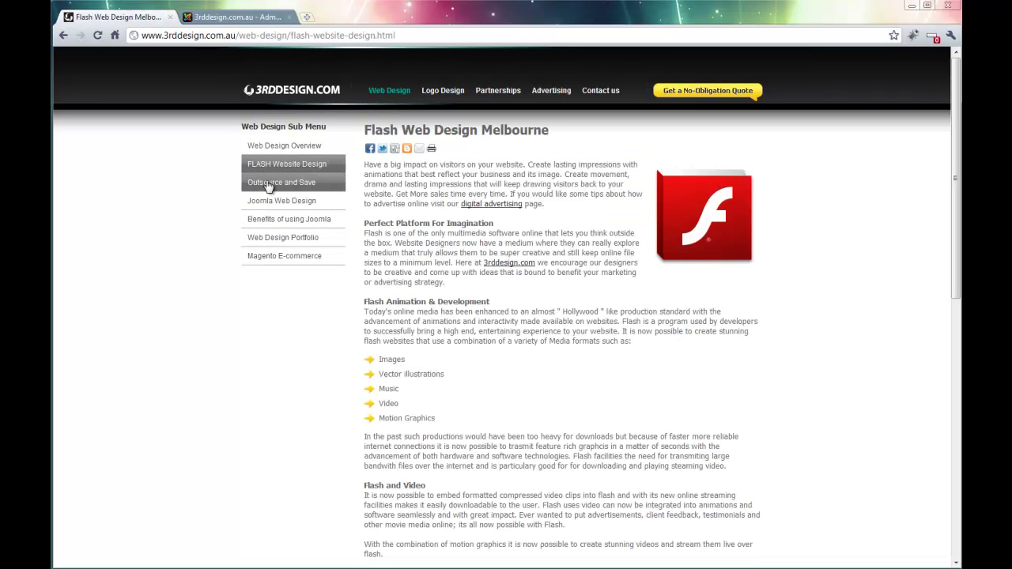
pyautogui.scroll(-3, 497, 239)
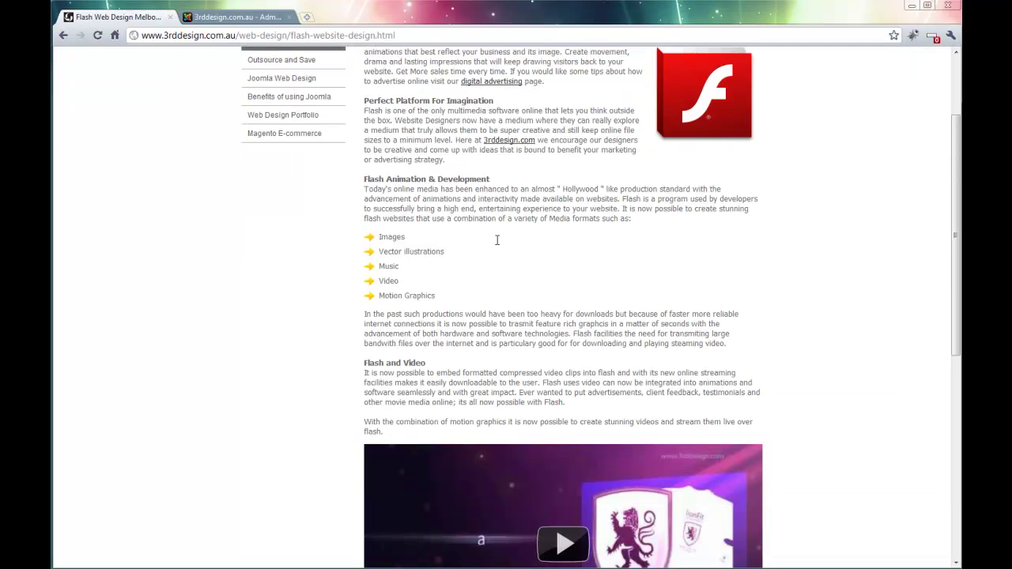
pyautogui.scroll(-2, 497, 240)
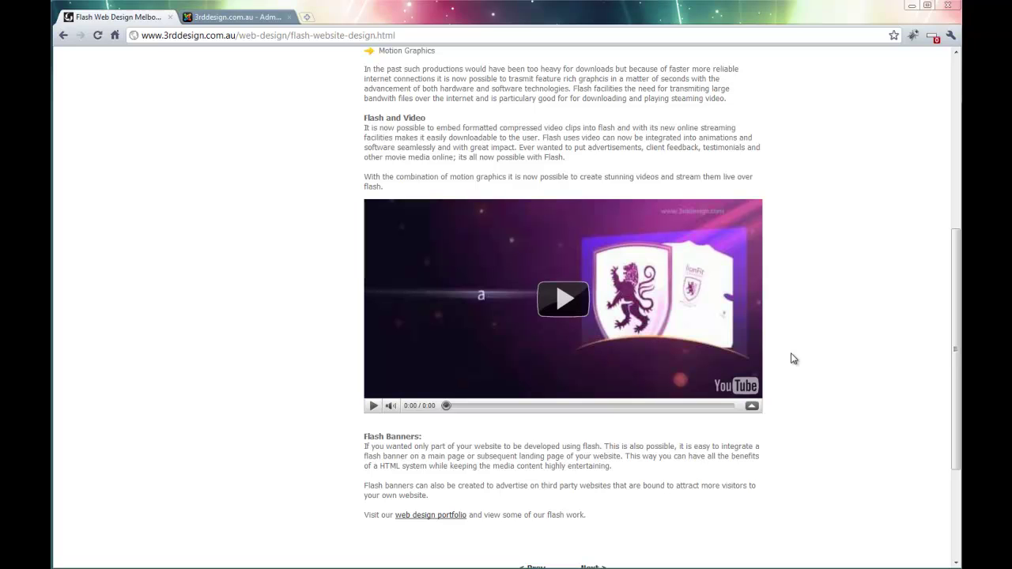
pyautogui.scroll(-2, 794, 359)
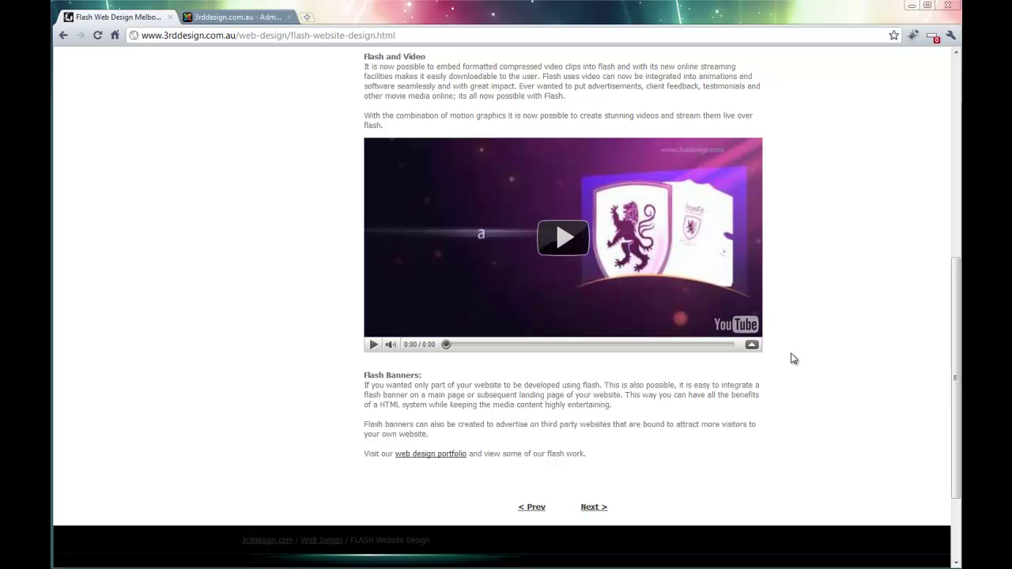
pyautogui.scroll(3, 793, 359)
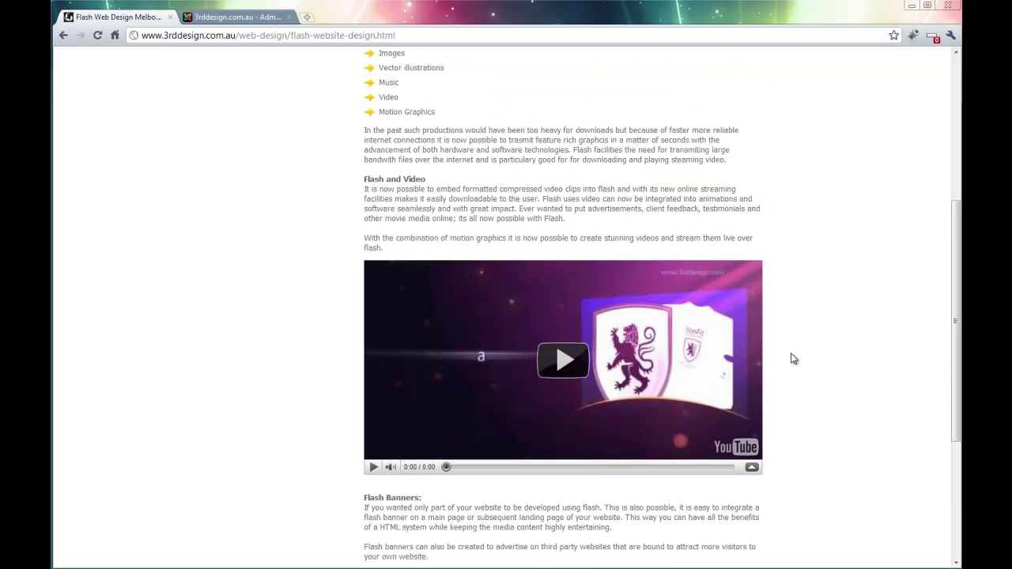
pyautogui.scroll(8, 794, 359)
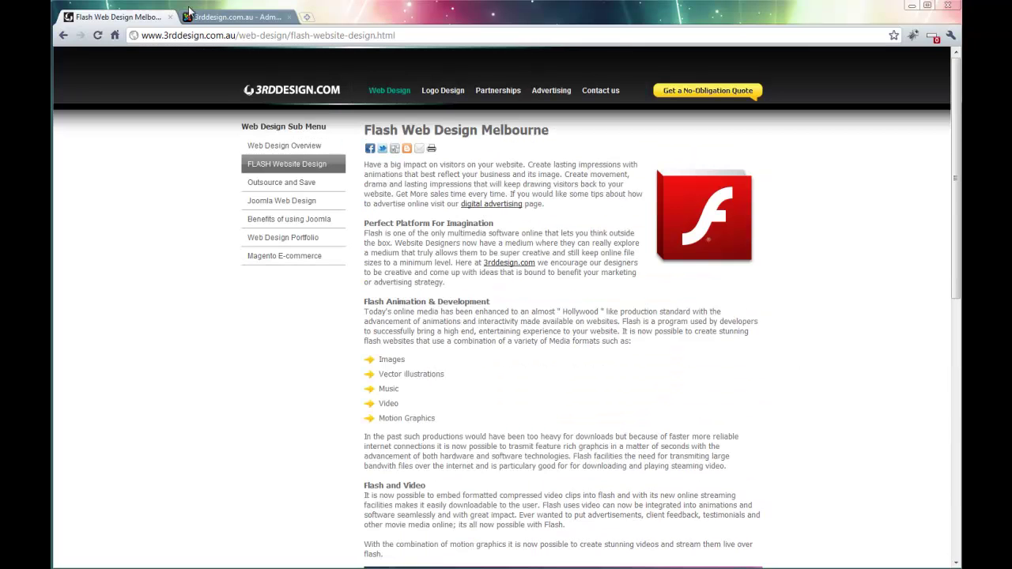
# Step: Log in to Joomla! Administrator and open Content > Article Manager
pyautogui.click(201, 14)
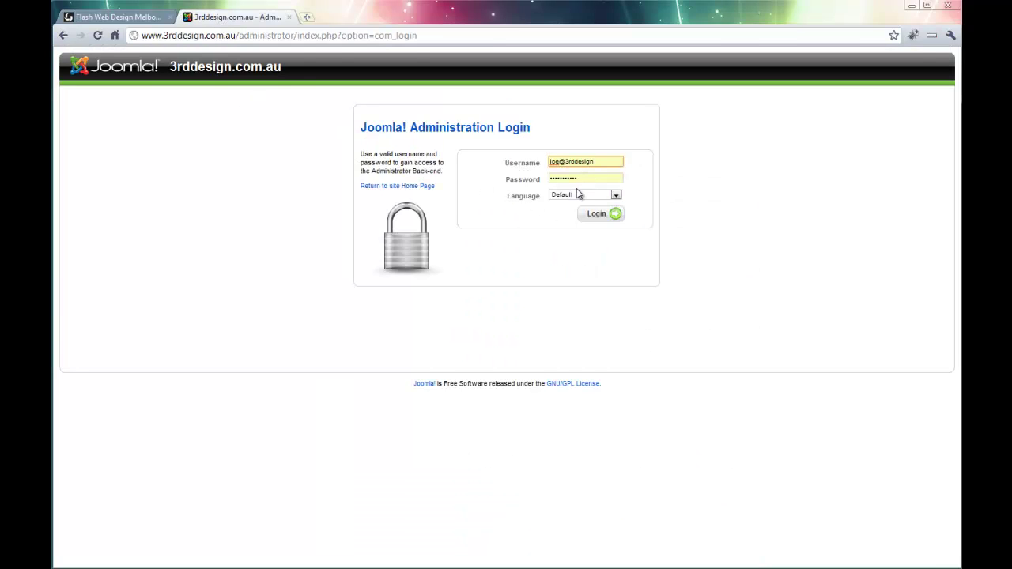
pyautogui.click(594, 216)
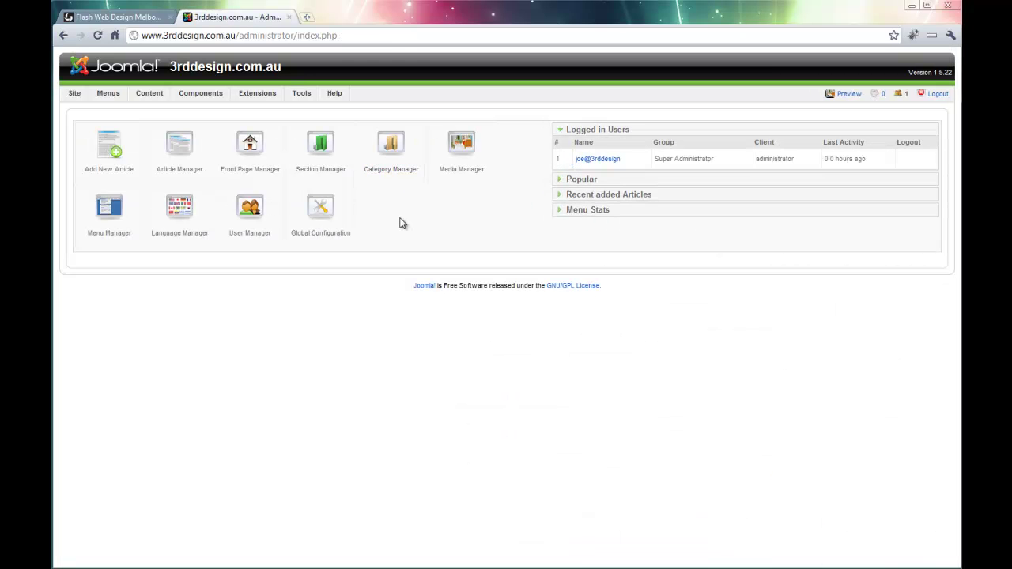
pyautogui.moveTo(156, 96)
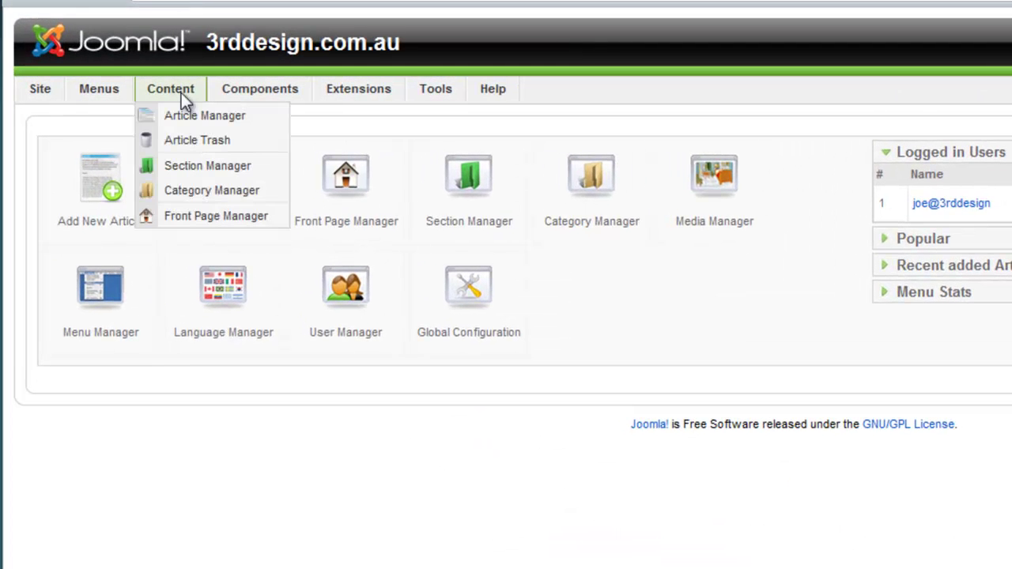
pyautogui.click(185, 115)
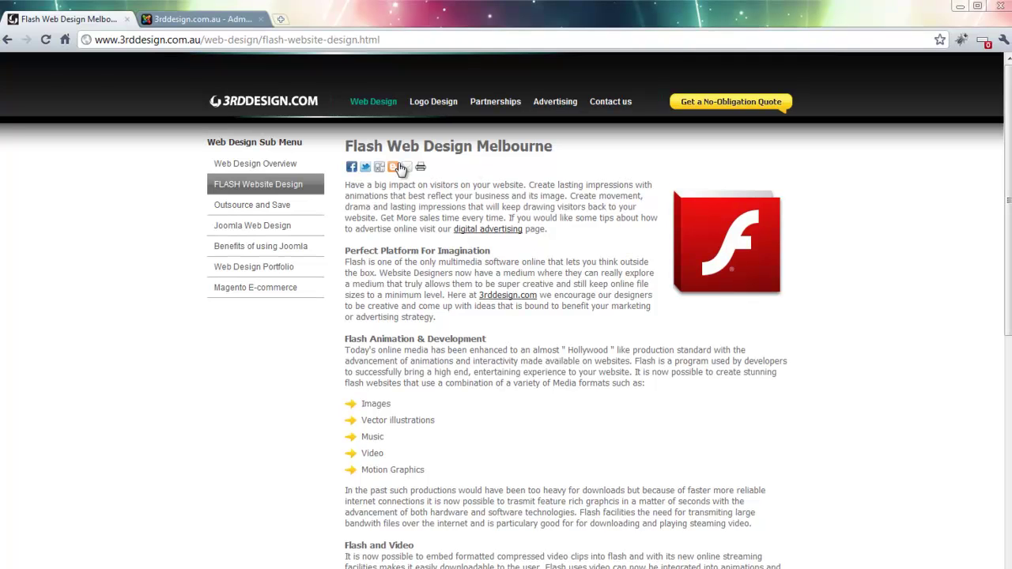
# Step: Copy the 'Flash Web Design Melbourne' page title and filter the article list by it
pyautogui.moveTo(345, 146); pyautogui.dragTo(556, 147)
pyautogui.hotkey('ctrl', 'c')
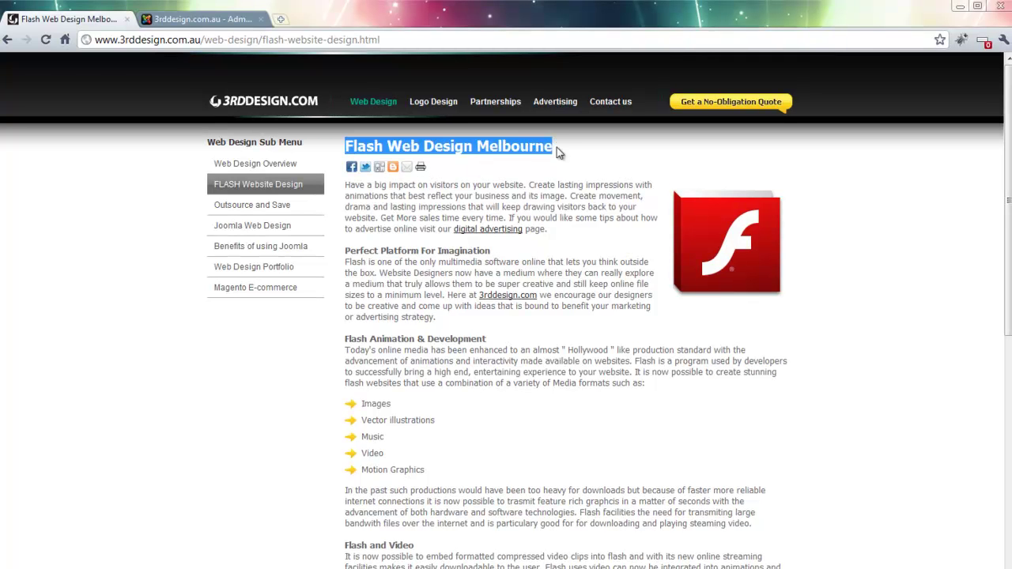
pyautogui.click(177, 20)
pyautogui.click(97, 188)
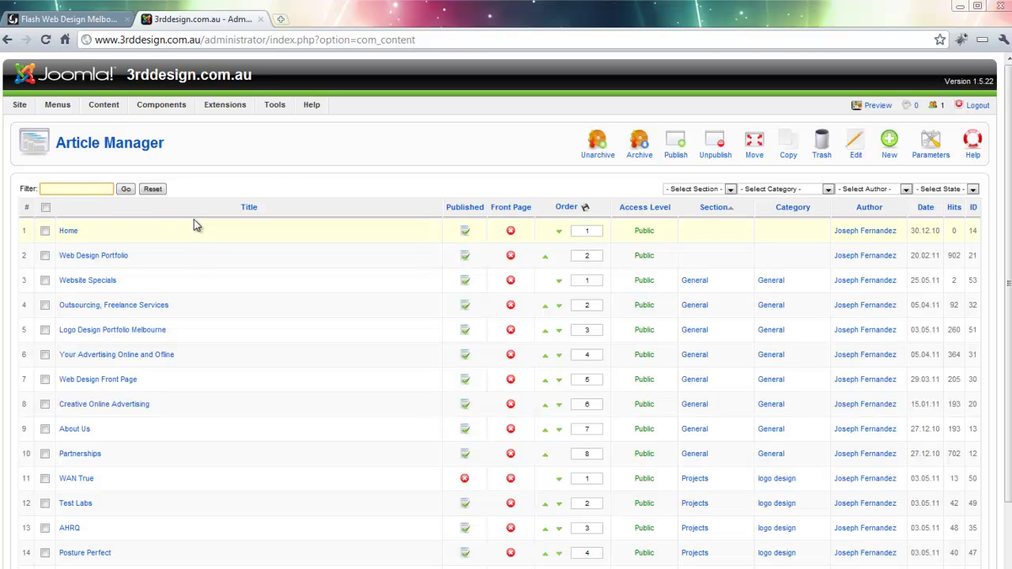
pyautogui.hotkey('ctrl', 'v')
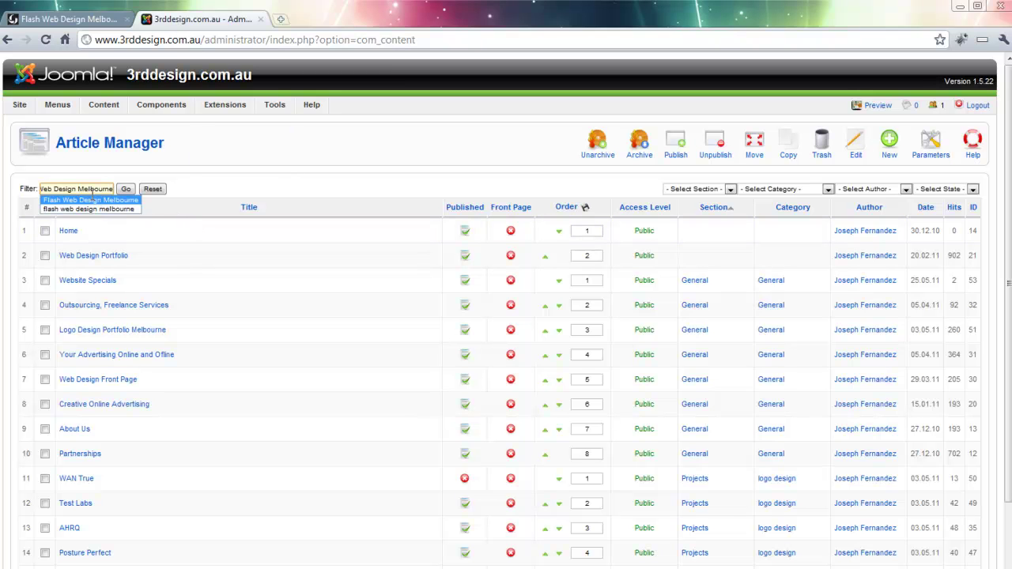
pyautogui.click(125, 189)
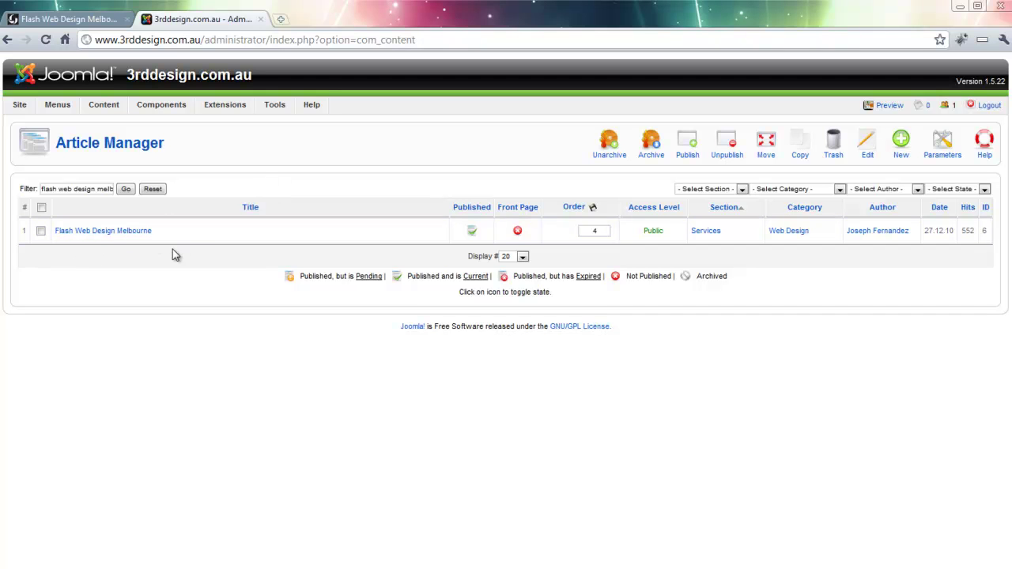
# Step: Open the Flash Web Design Melbourne article in the JCE editor
pyautogui.click(120, 232)
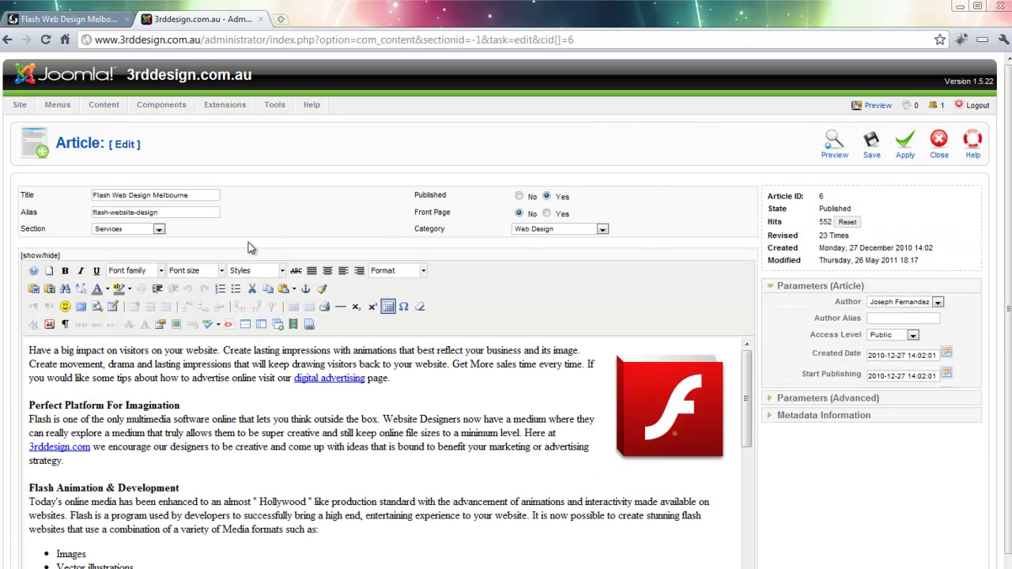
pyautogui.scroll(-8, 608, 418)
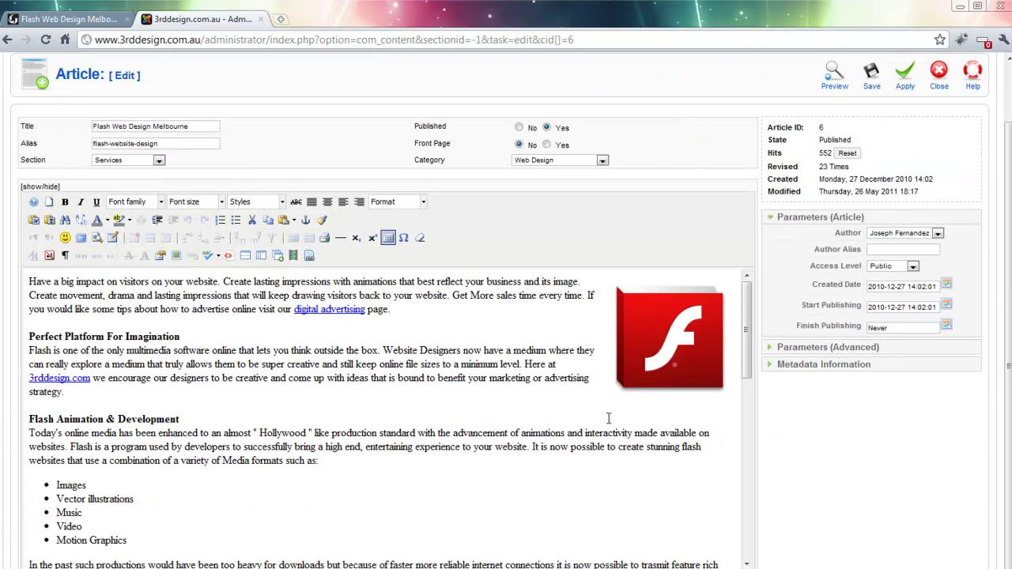
pyautogui.scroll(-2, 608, 418)
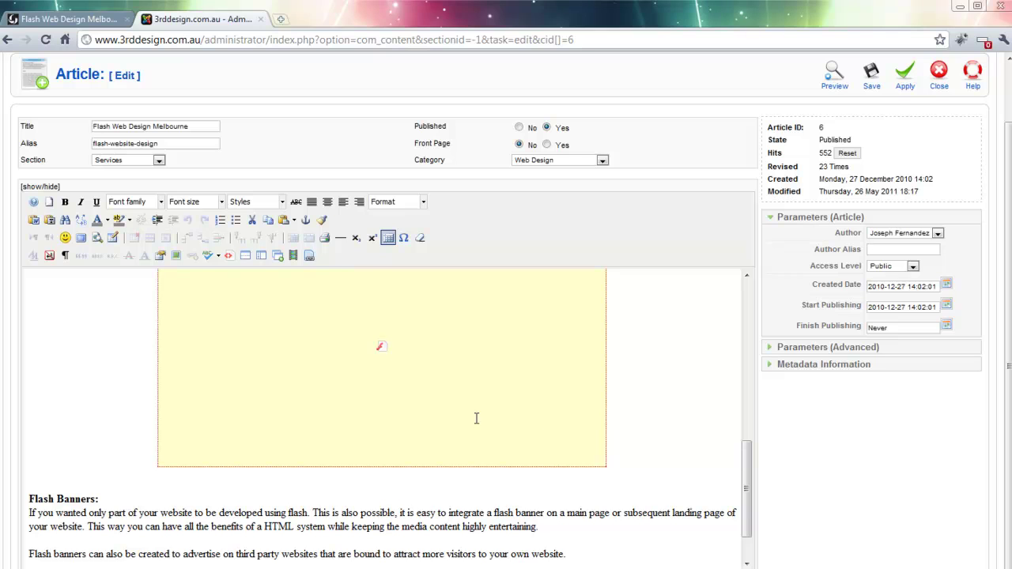
pyautogui.scroll(2, 359, 373)
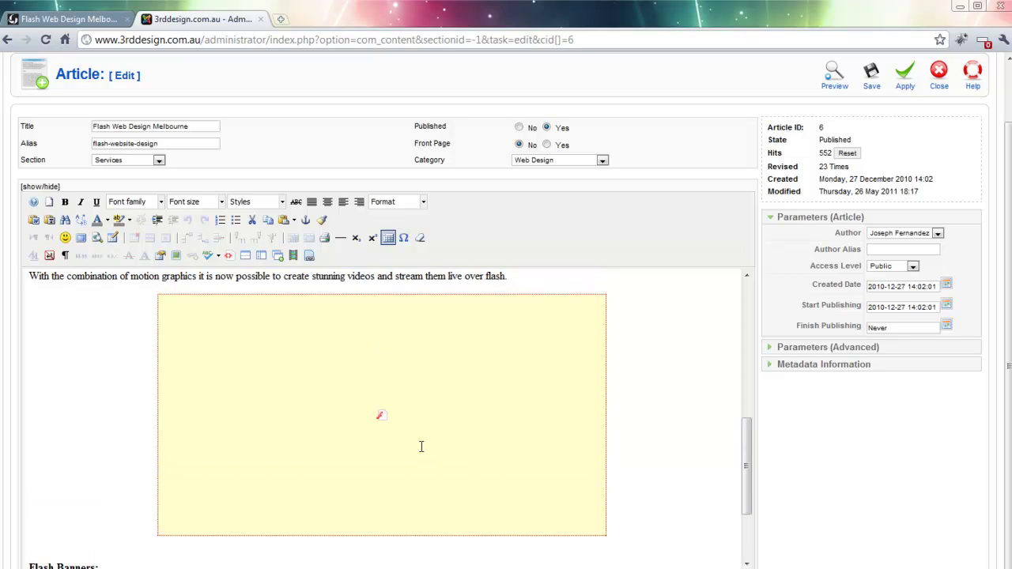
# Step: Locate the embedded Flash video and place the cursor below the last paragraph
pyautogui.click(243, 429)
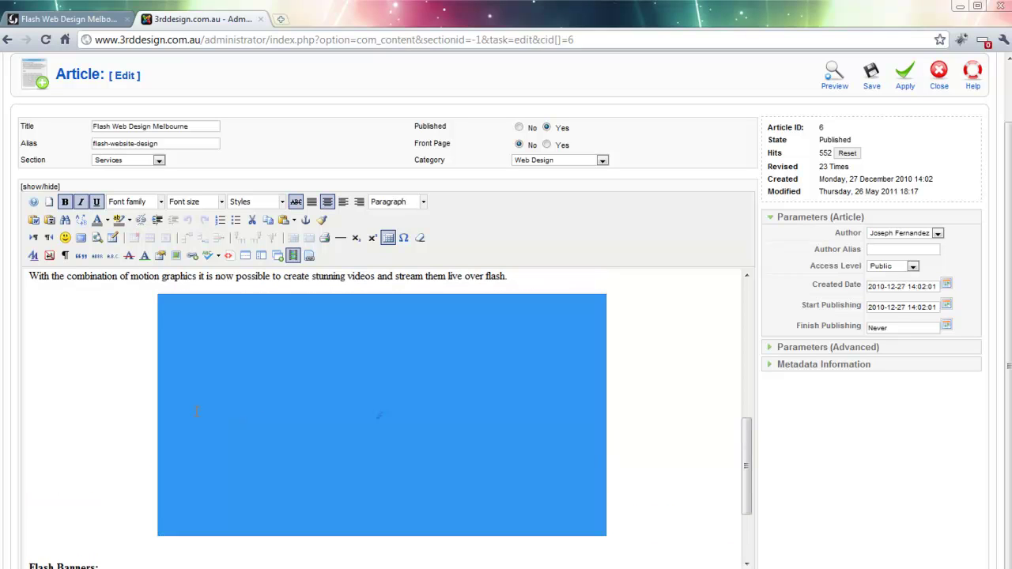
pyautogui.click(678, 447)
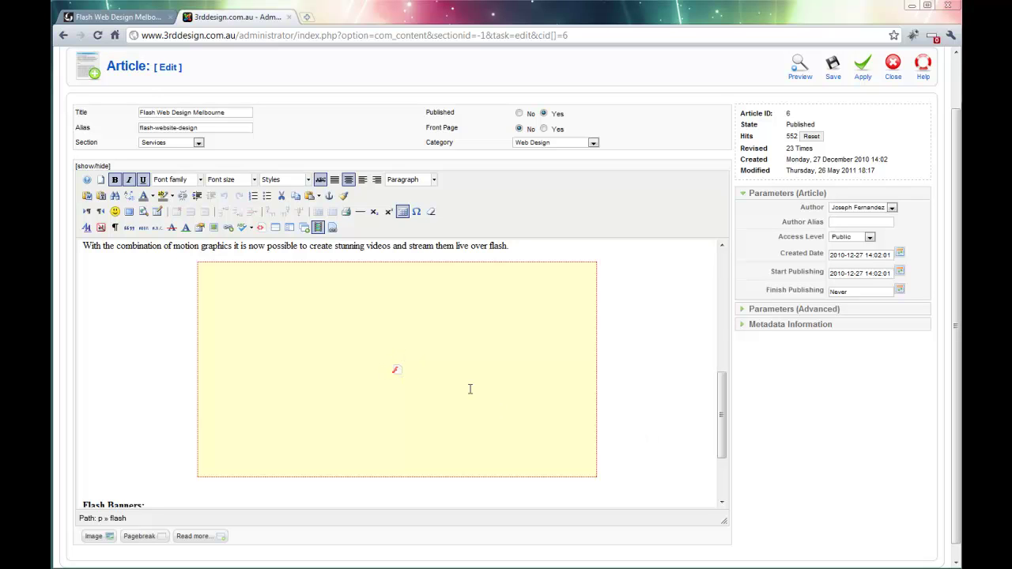
pyautogui.scroll(-3, 624, 393)
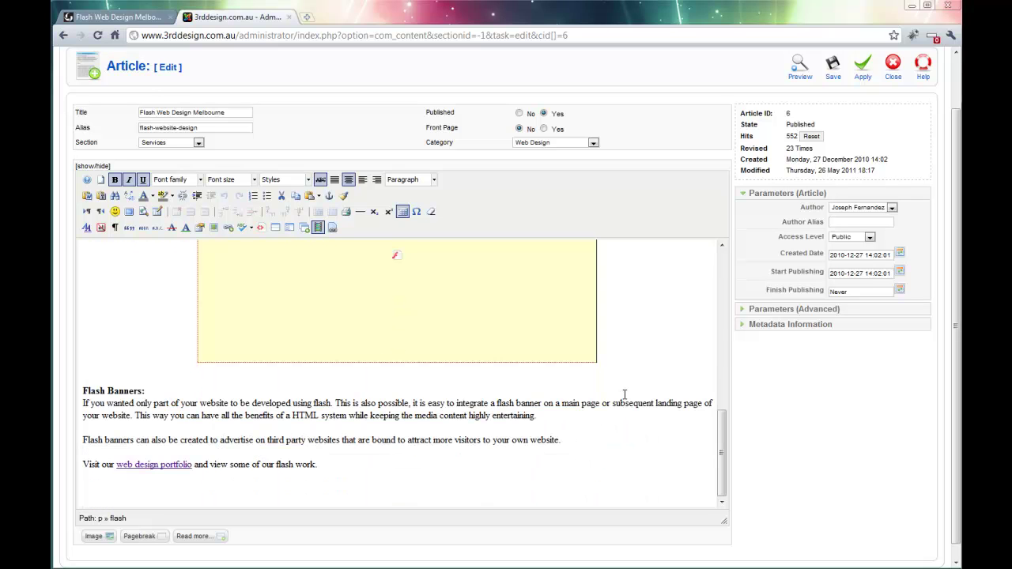
pyautogui.click(369, 485)
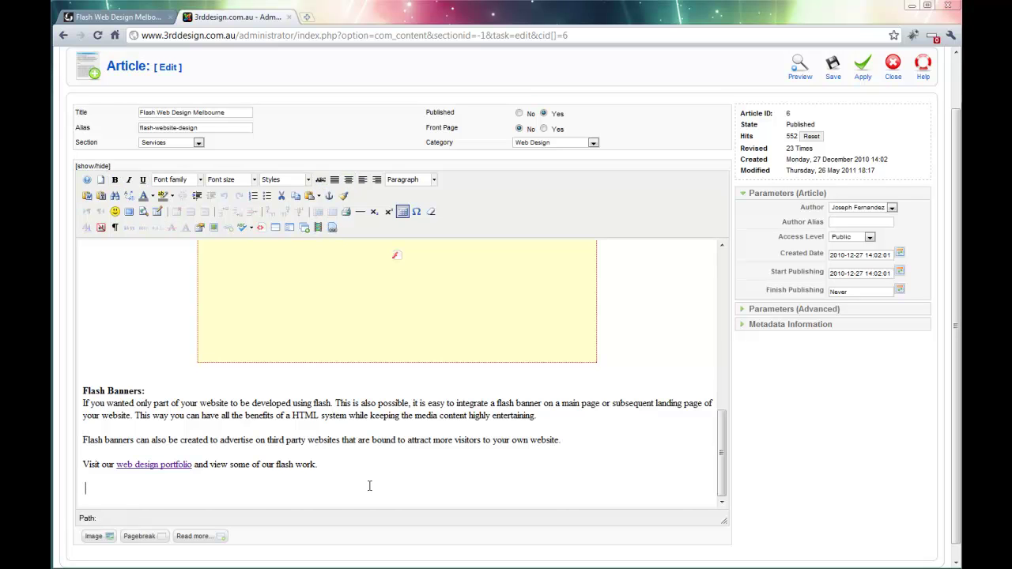
pyautogui.scroll(10, 369, 485)
pyautogui.scroll(-10, 355, 438)
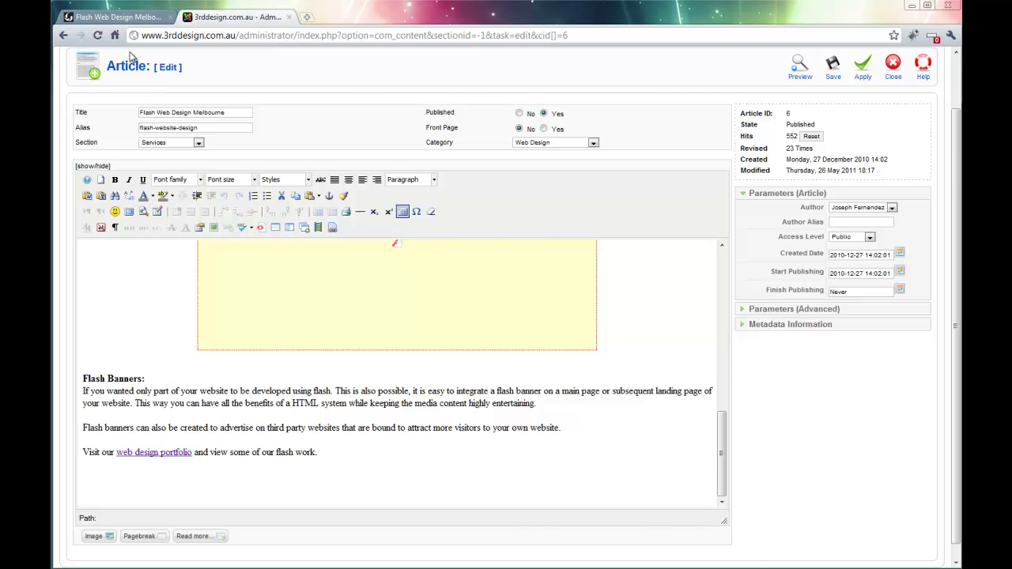
# Step: From the live page's footer, open the 3rddesign YouTube channel under Social Networks
pyautogui.click(116, 19)
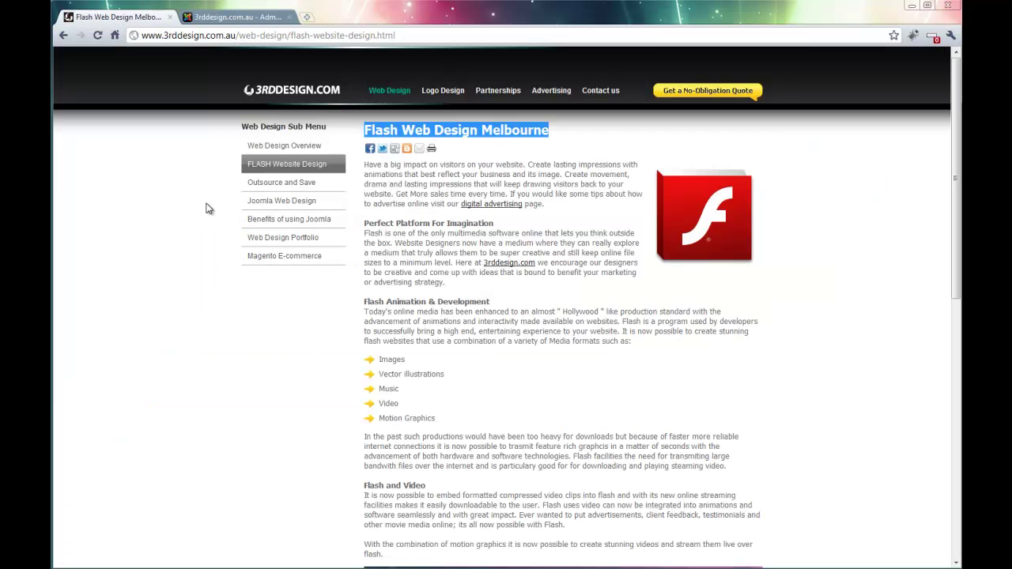
pyautogui.scroll(-10, 207, 210)
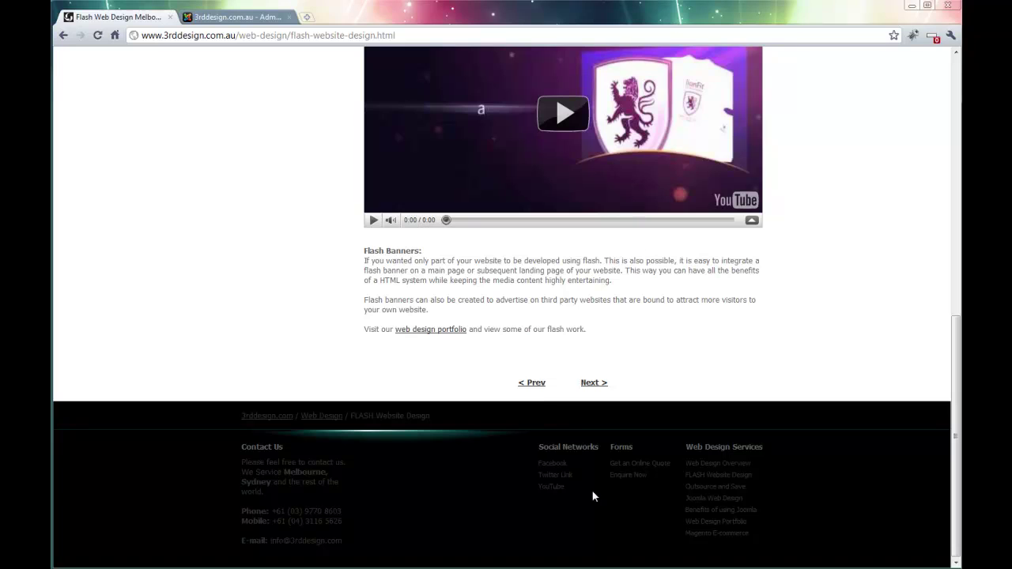
pyautogui.click(551, 487)
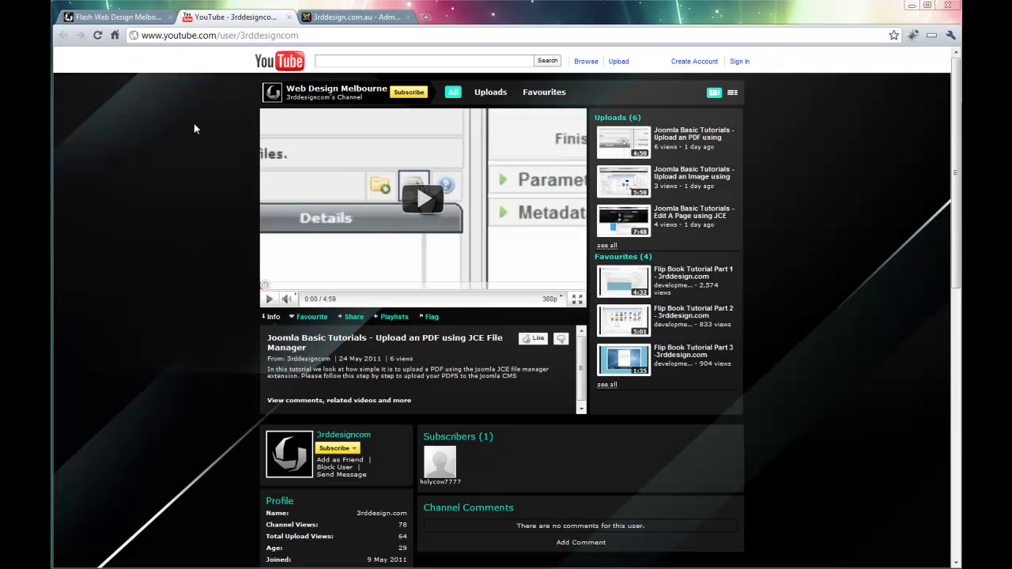
# Step: Open and pause 'Joomla Basic Tutorials - Upload an PDF using JCE File Manager', then select its URL
pyautogui.click(448, 346)
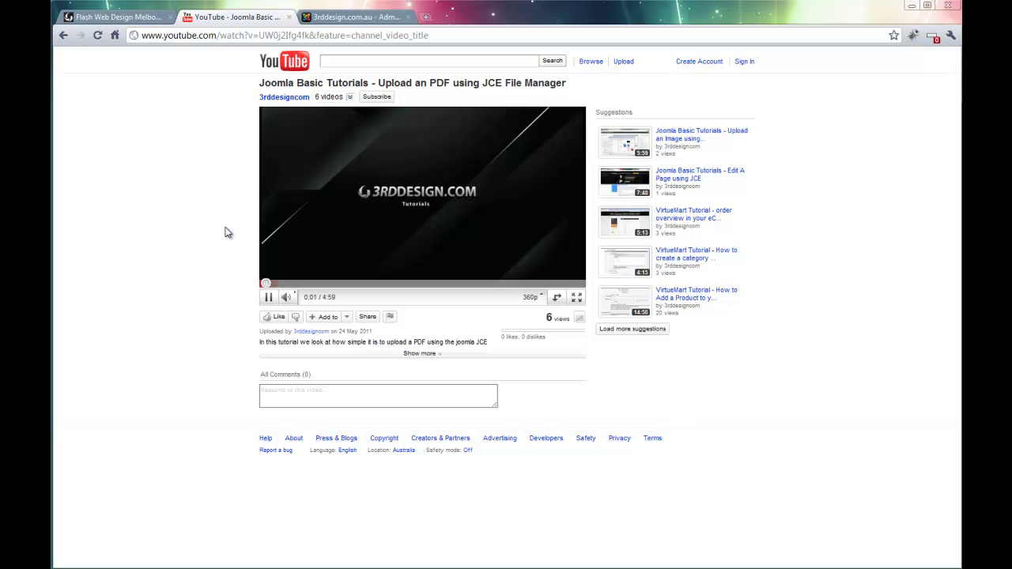
pyautogui.click(268, 297)
pyautogui.click(296, 39)
pyautogui.hotkey('ctrl', 'c')
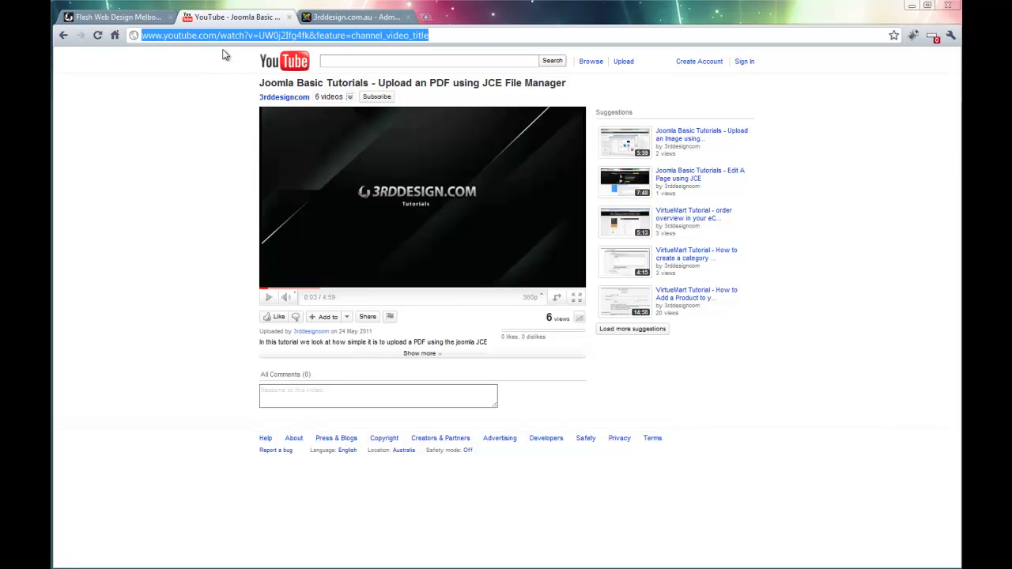
# Step: Back in the article, place the cursor on the empty last line and open JCE's Media Manager
pyautogui.hotkey('ctrl', 'Tab')
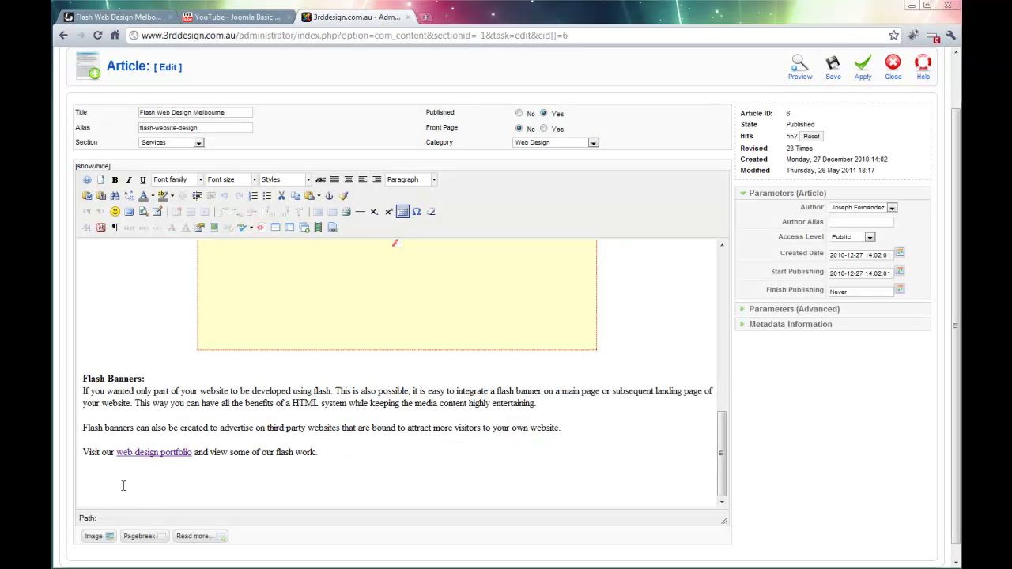
pyautogui.click(123, 485)
pyautogui.click(140, 496)
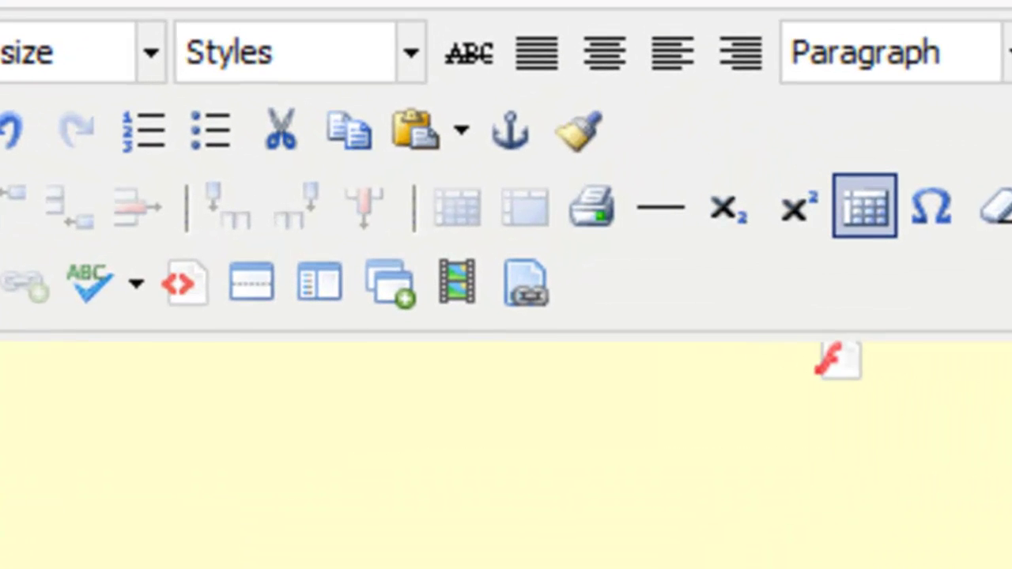
pyautogui.click(454, 302)
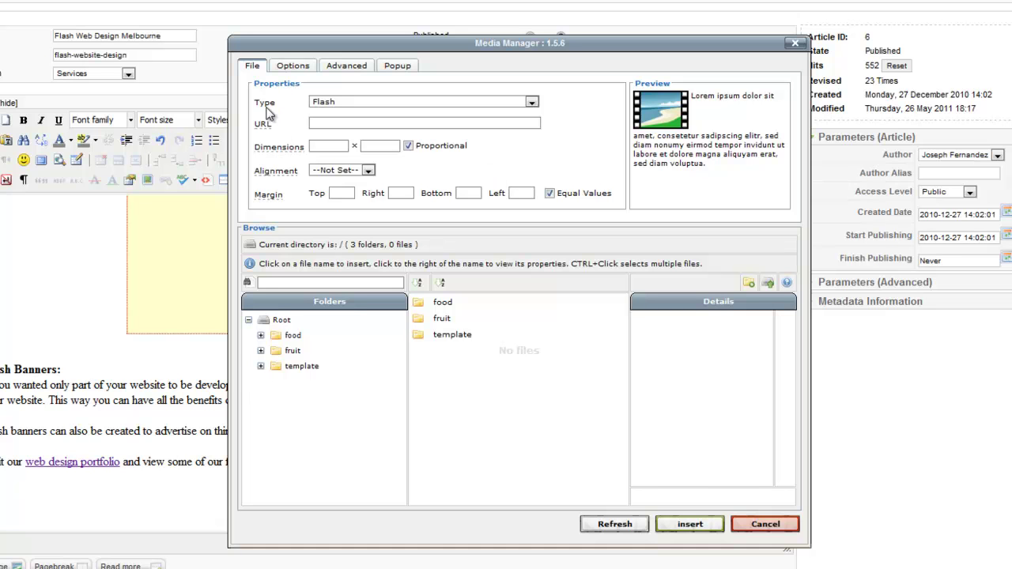
# Step: Keep Type as Flash, paste the YouTube URL, and confirm 425 × 350 dimensions with Proportional on
pyautogui.click(340, 105)
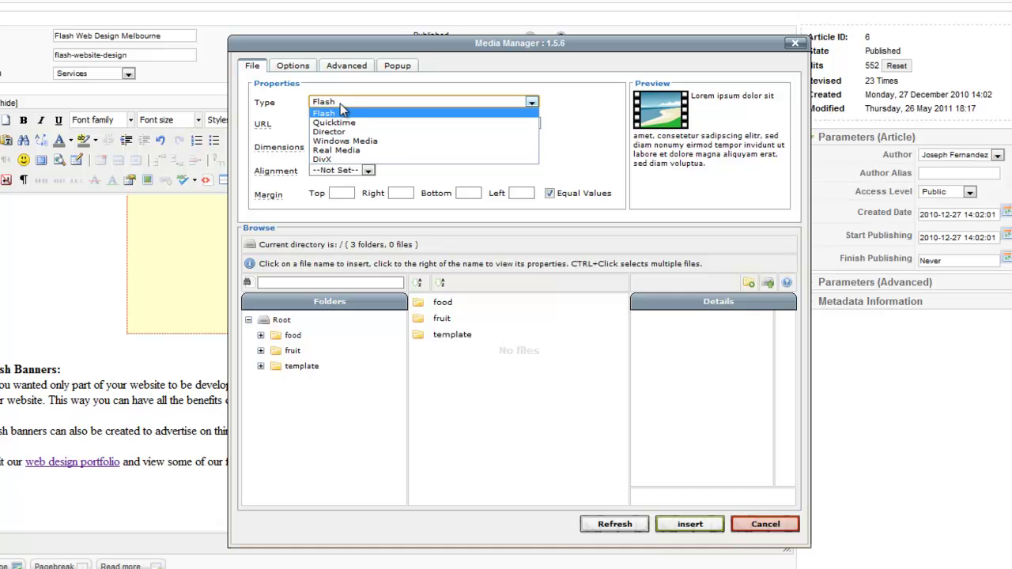
pyautogui.click(353, 112)
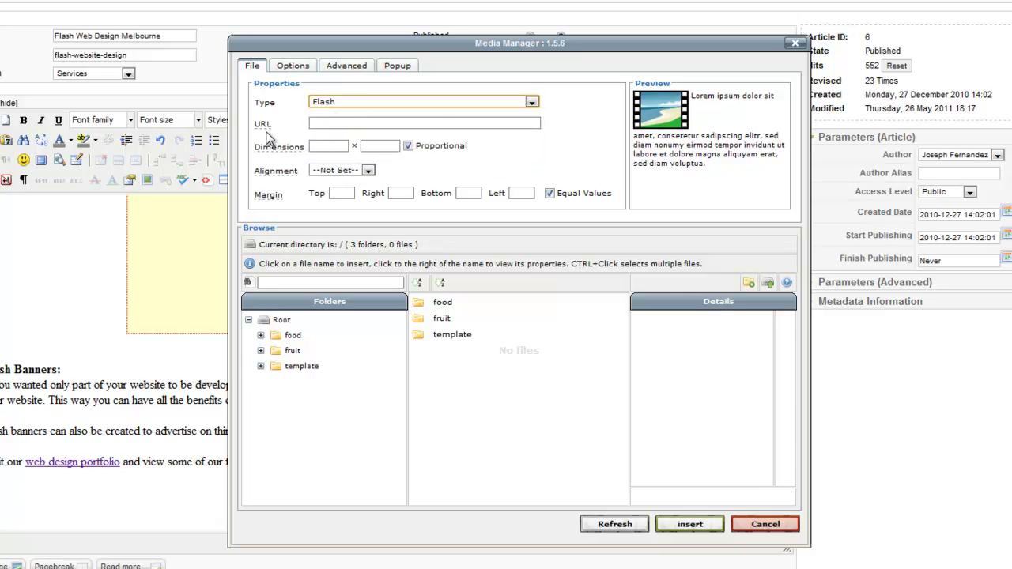
pyautogui.click(326, 124)
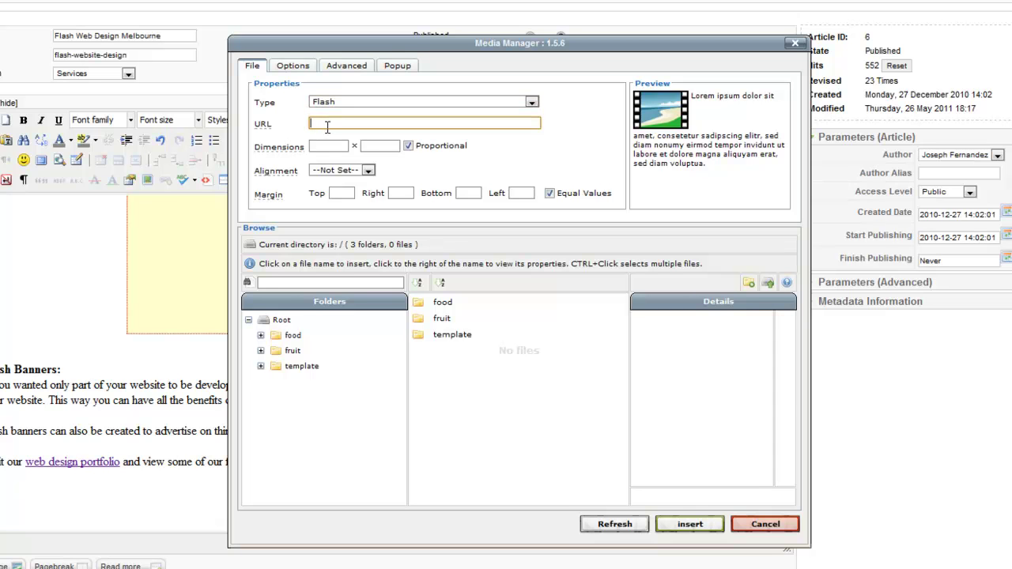
pyautogui.hotkey('ctrl', 'v')
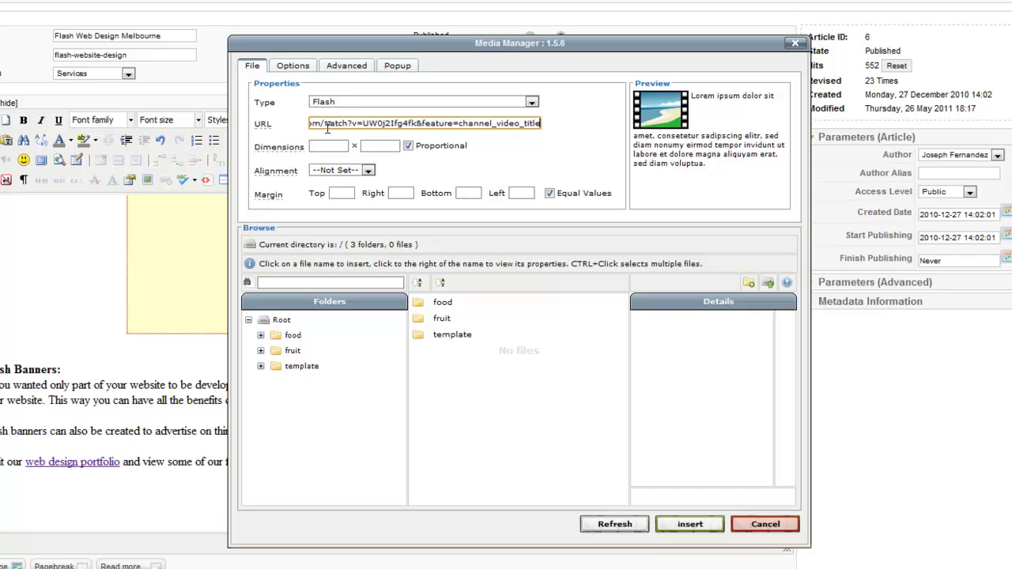
pyautogui.click(528, 152)
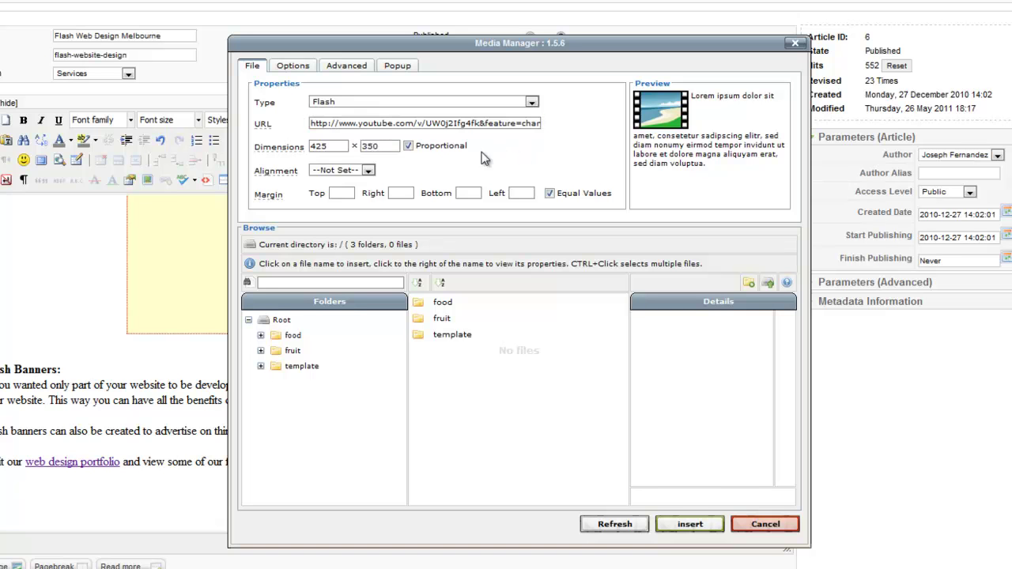
pyautogui.doubleClick(331, 146)
pyautogui.doubleClick(390, 147)
pyautogui.click(328, 147)
pyautogui.moveTo(316, 146); pyautogui.dragTo(310, 146)
pyautogui.click(408, 146)
pyautogui.click(409, 146)
pyautogui.click(291, 70)
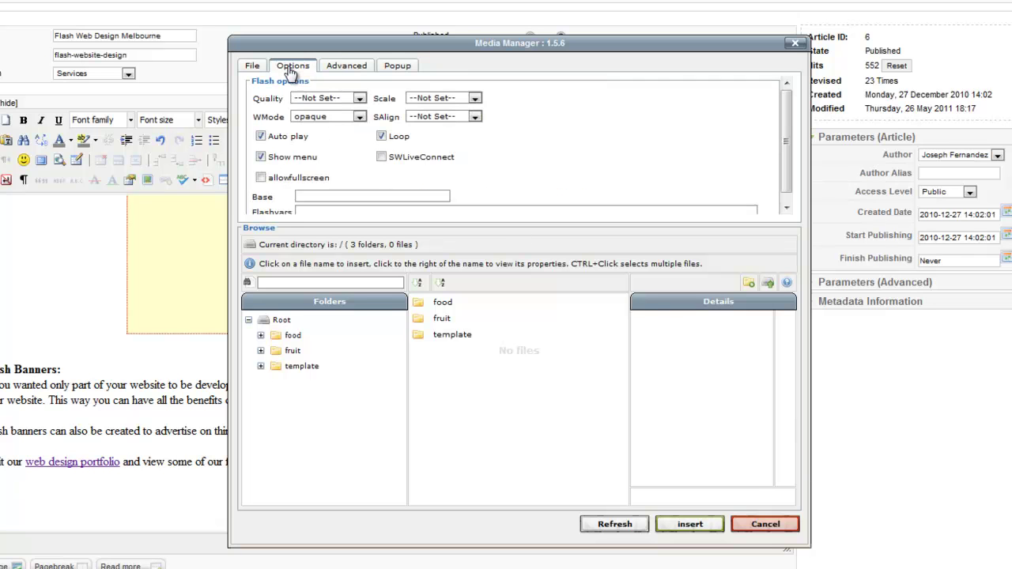
pyautogui.click(335, 71)
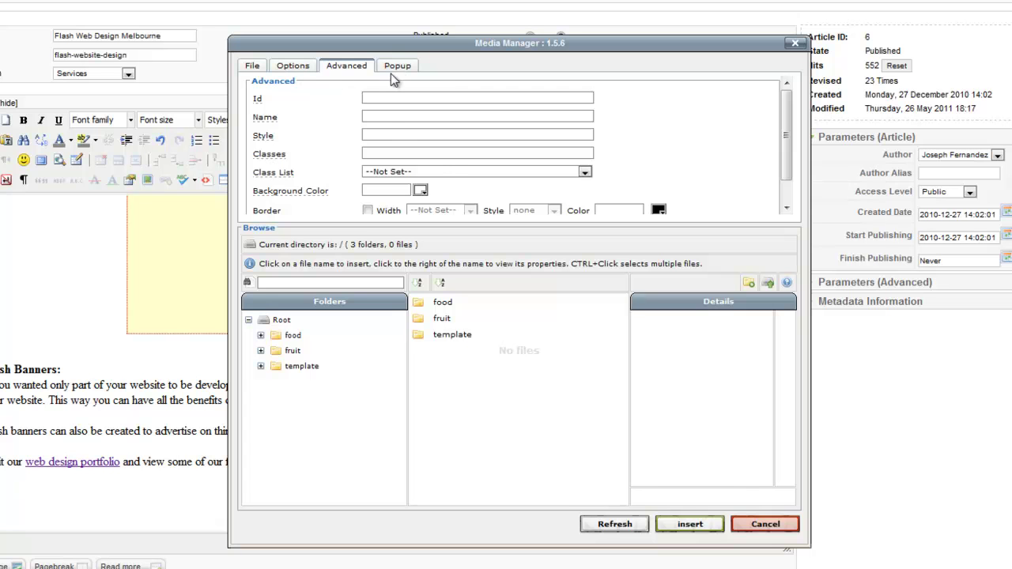
pyautogui.click(392, 70)
pyautogui.click(292, 68)
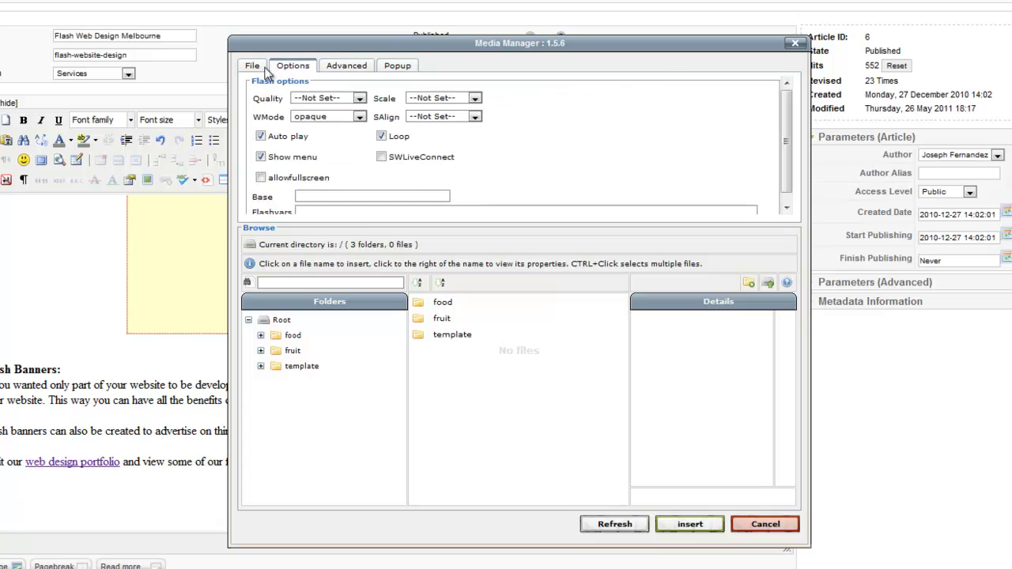
pyautogui.click(255, 70)
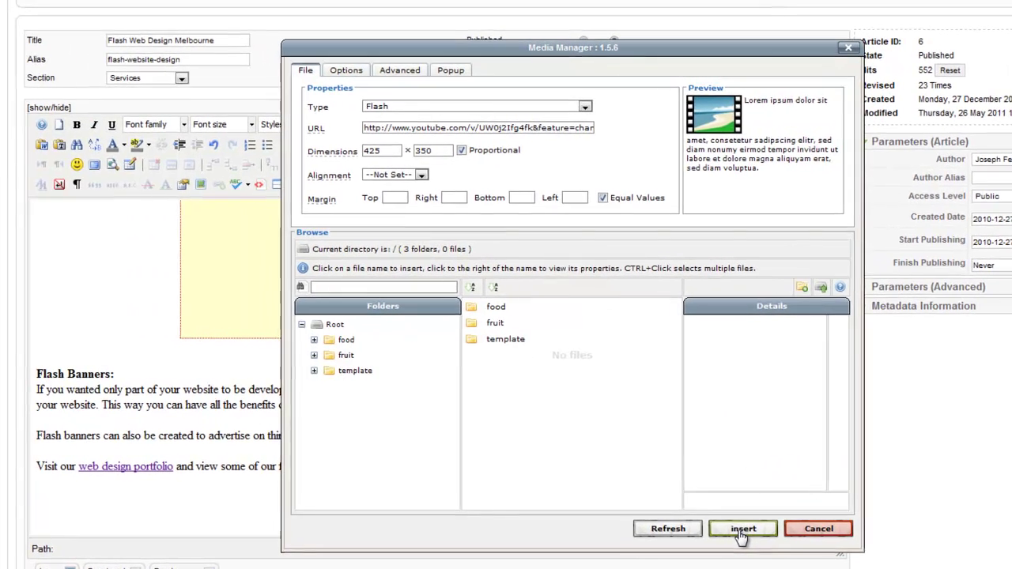
# Step: Insert the YouTube video at the article's end, check its placeholder, and Apply to save
pyautogui.click(705, 528)
pyautogui.scroll(-3, 564, 356)
pyautogui.scroll(-3, 602, 359)
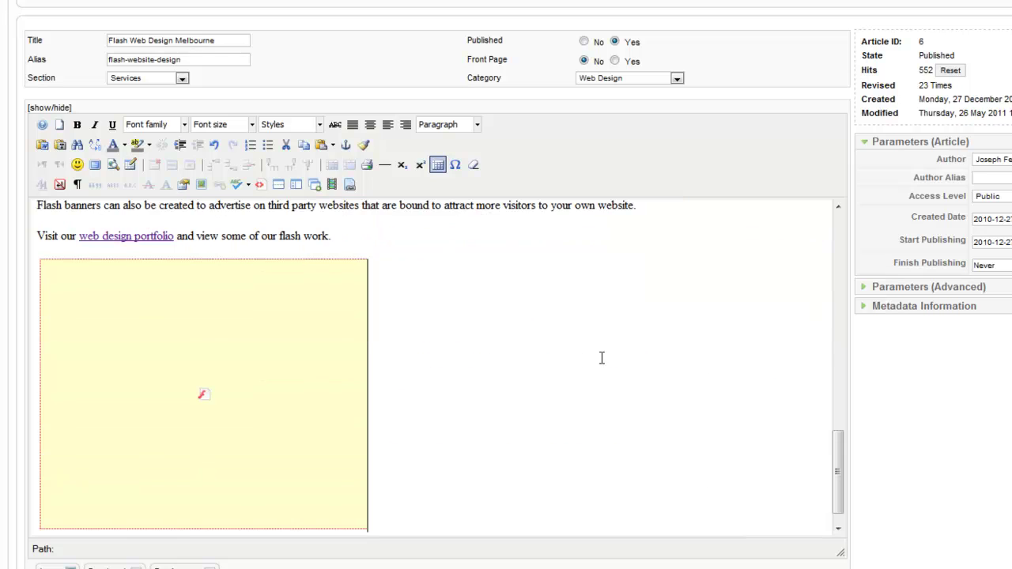
pyautogui.click(203, 344)
pyautogui.click(284, 319)
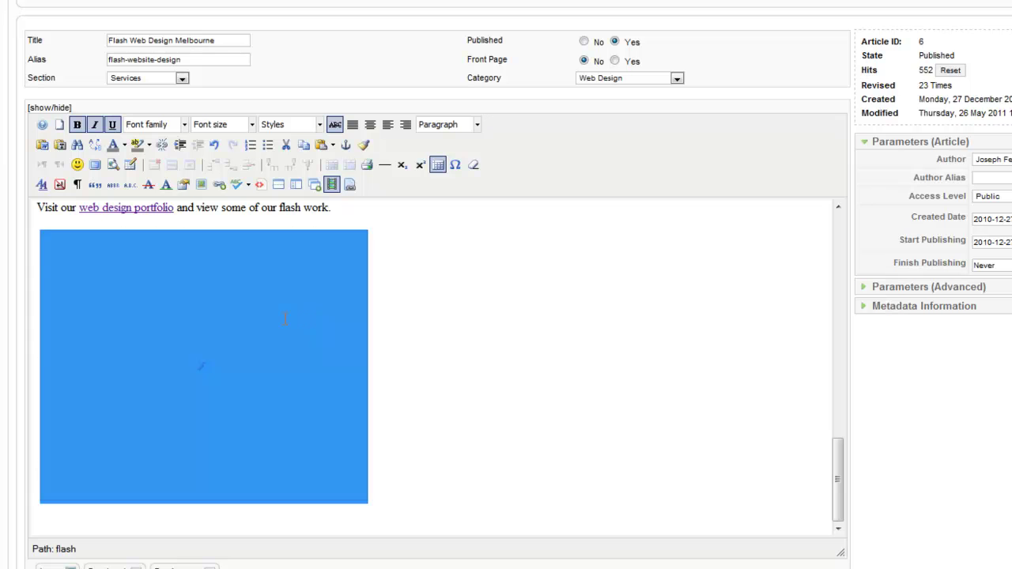
pyautogui.click(431, 335)
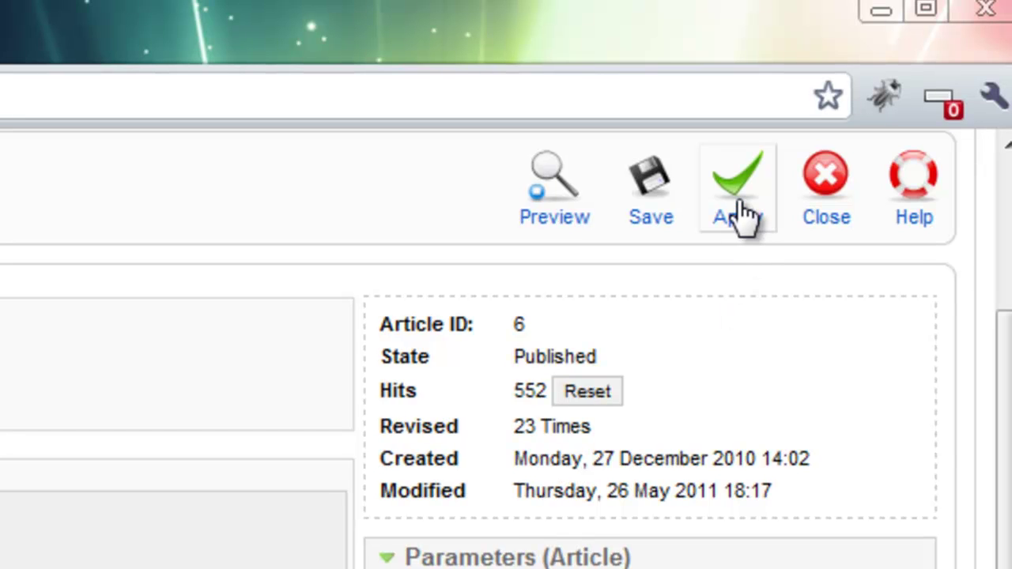
pyautogui.click(739, 215)
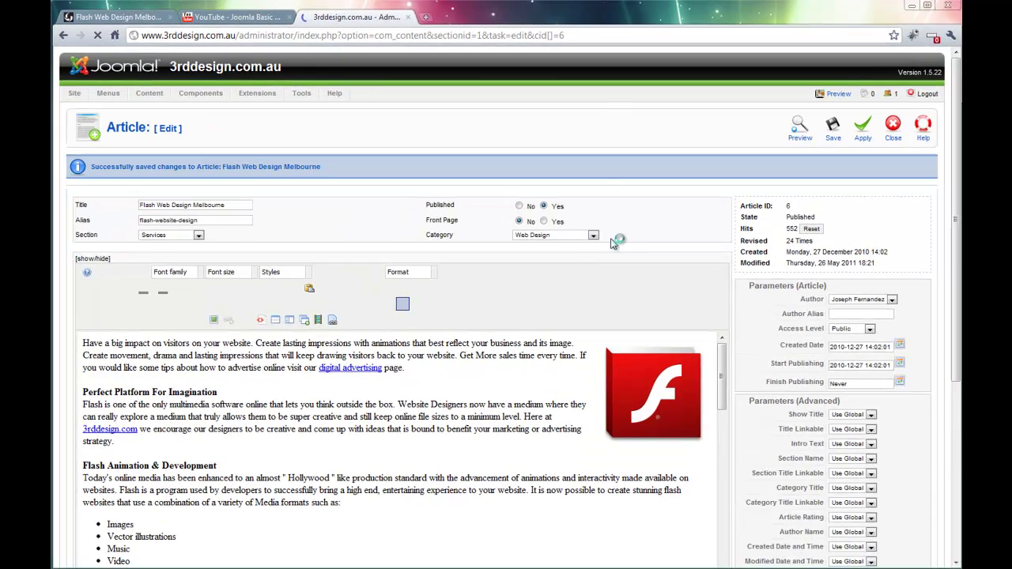
pyautogui.scroll(-15, 542, 397)
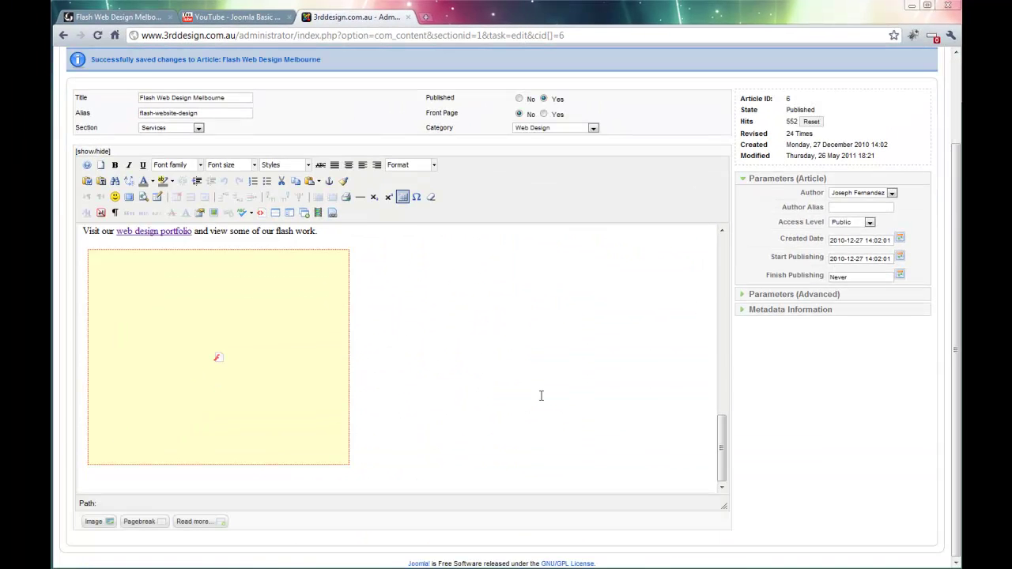
# Step: Reload the live Flash Web Design Melbourne page and scroll to the new video below the Flash Banners text
pyautogui.click(147, 19)
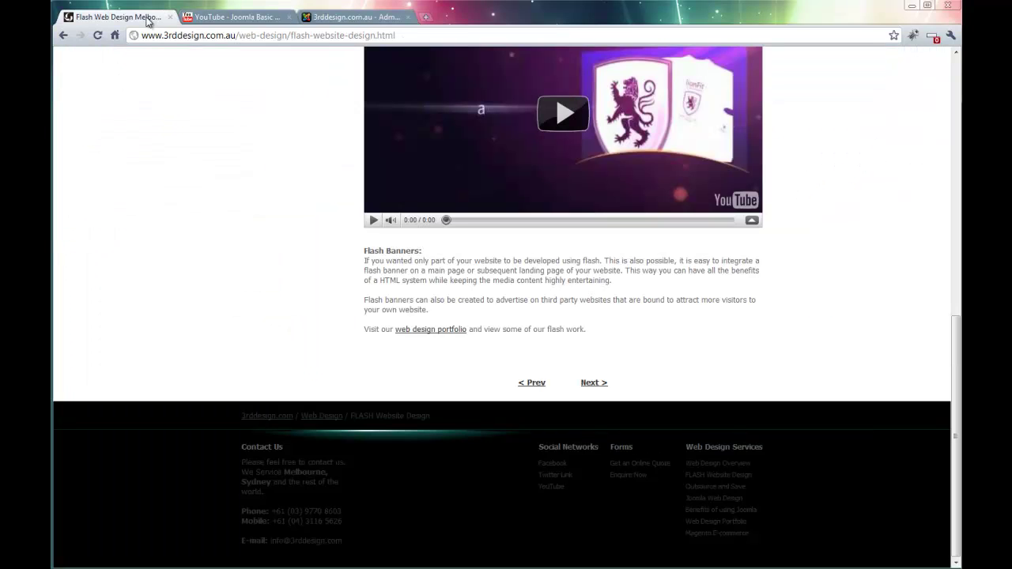
pyautogui.scroll(20, 222, 112)
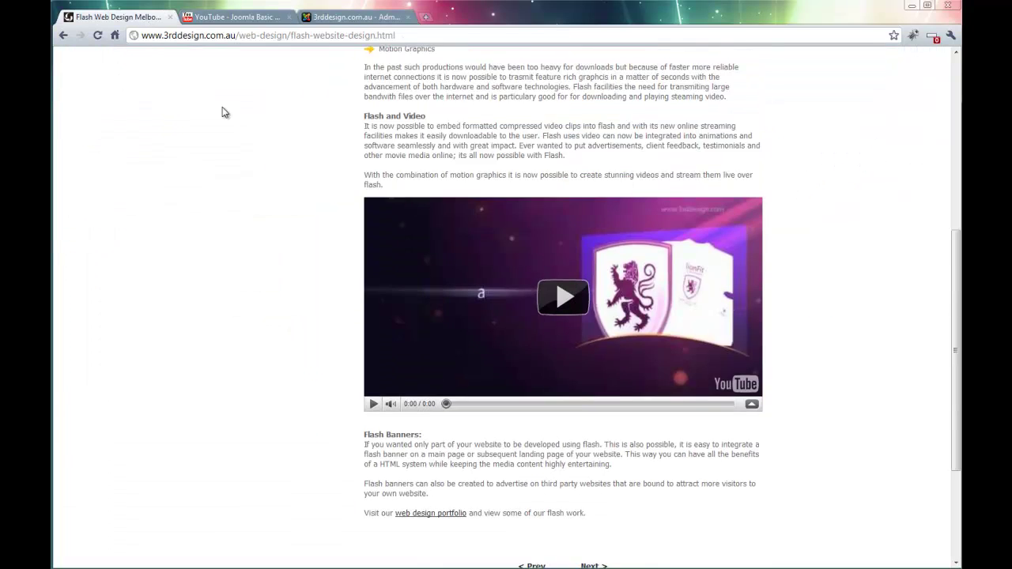
pyautogui.scroll(-5, 222, 112)
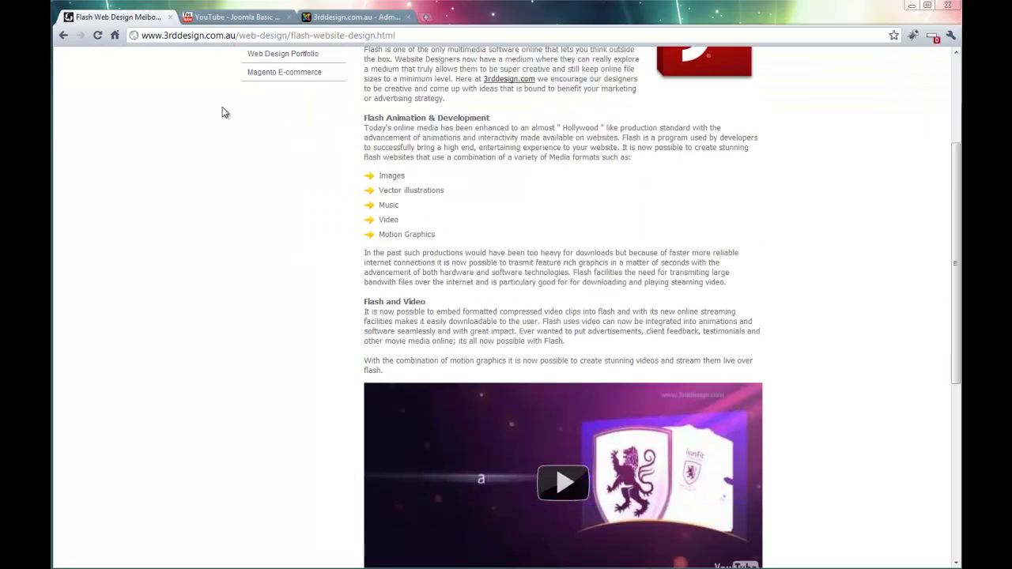
pyautogui.scroll(5, 222, 112)
pyautogui.click(167, 143)
pyautogui.scroll(-15, 198, 140)
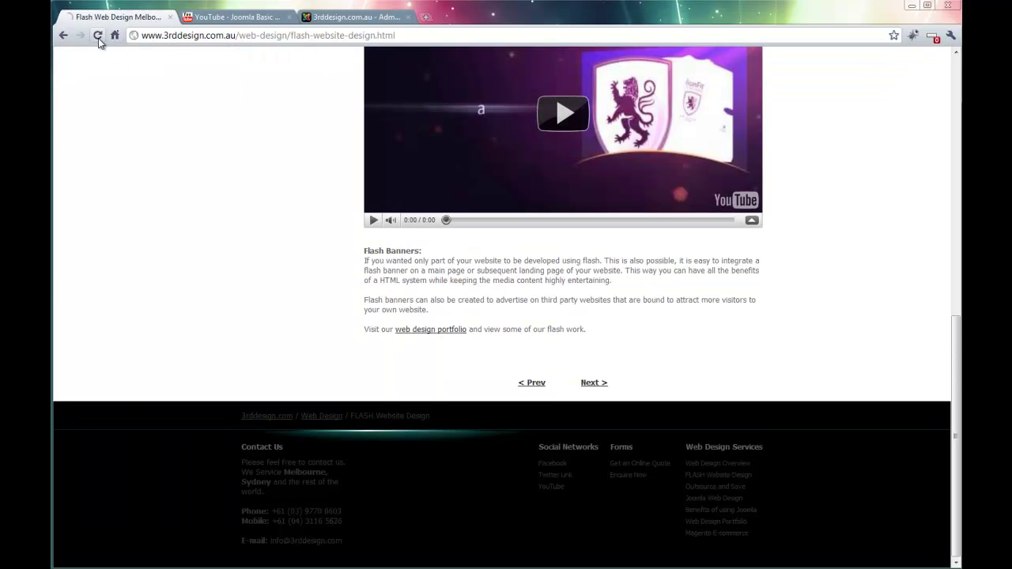
pyautogui.click(98, 37)
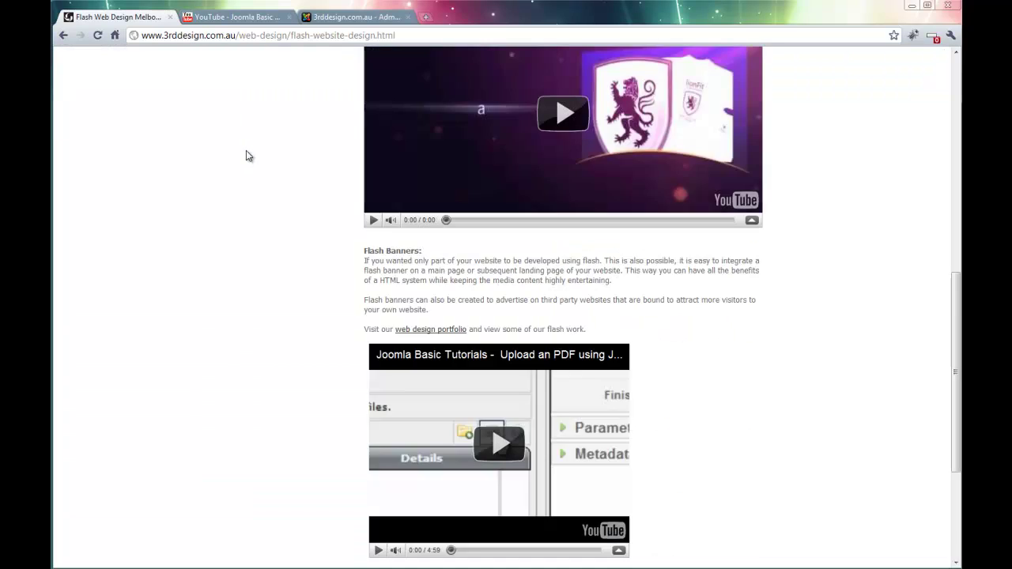
pyautogui.scroll(-3, 246, 150)
pyautogui.scroll(3, 246, 156)
pyautogui.scroll(-1, 246, 156)
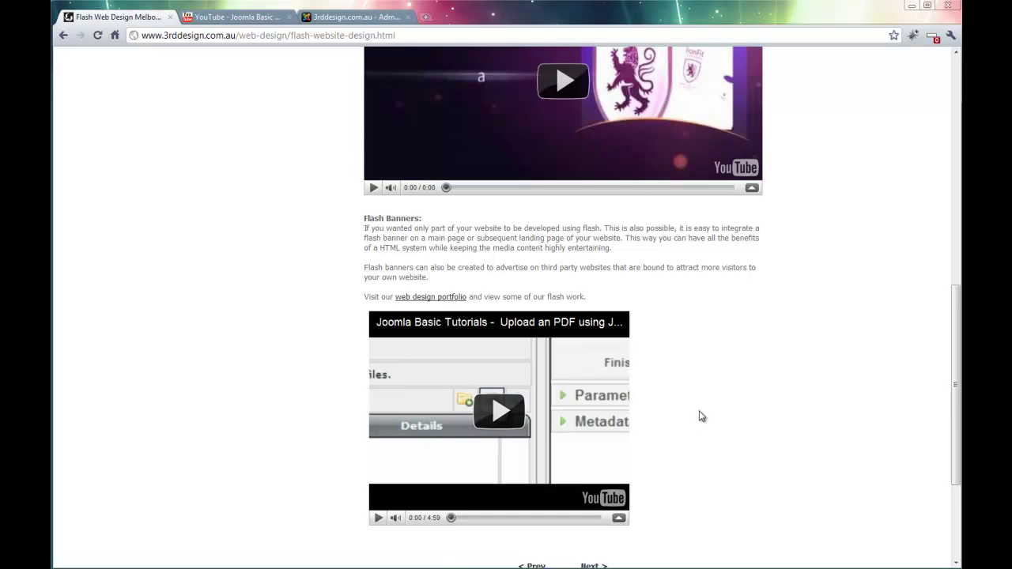
pyautogui.scroll(-3, 527, 403)
pyautogui.scroll(3, 226, 337)
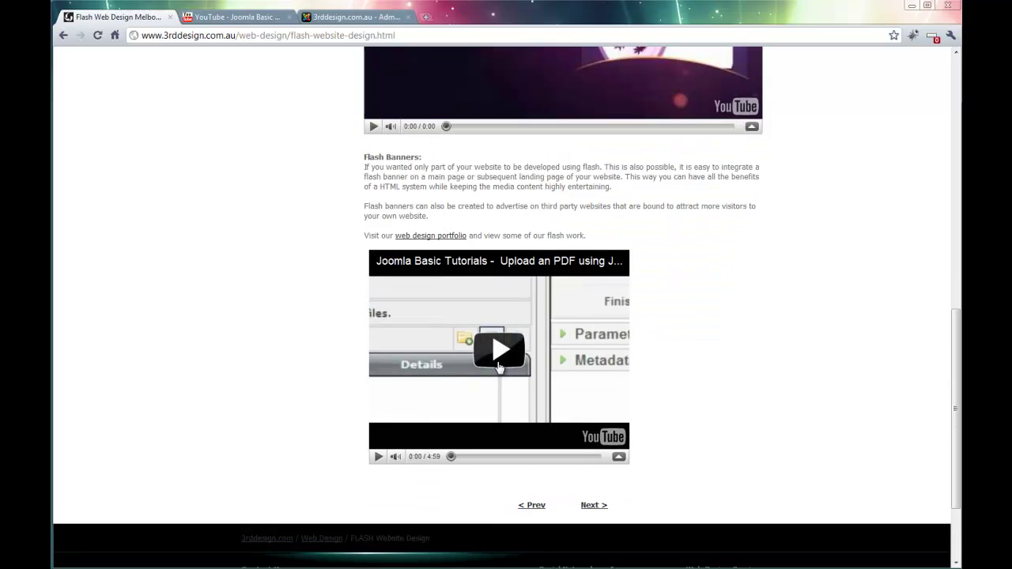
# Step: Play the new tutorial video to 0:08, pause it, and scroll to compare with the Flash video
pyautogui.click(499, 350)
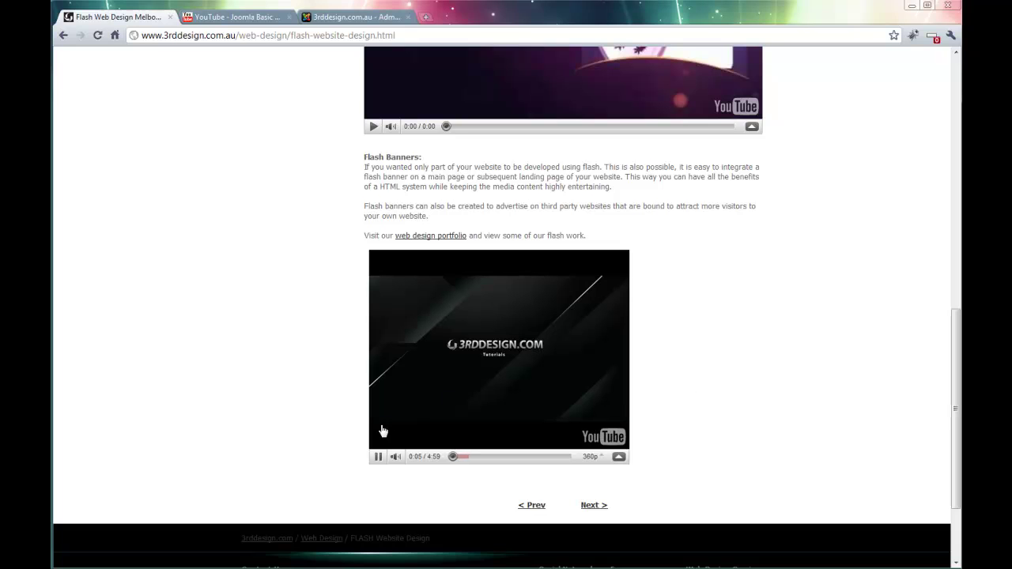
pyautogui.moveTo(394, 457)
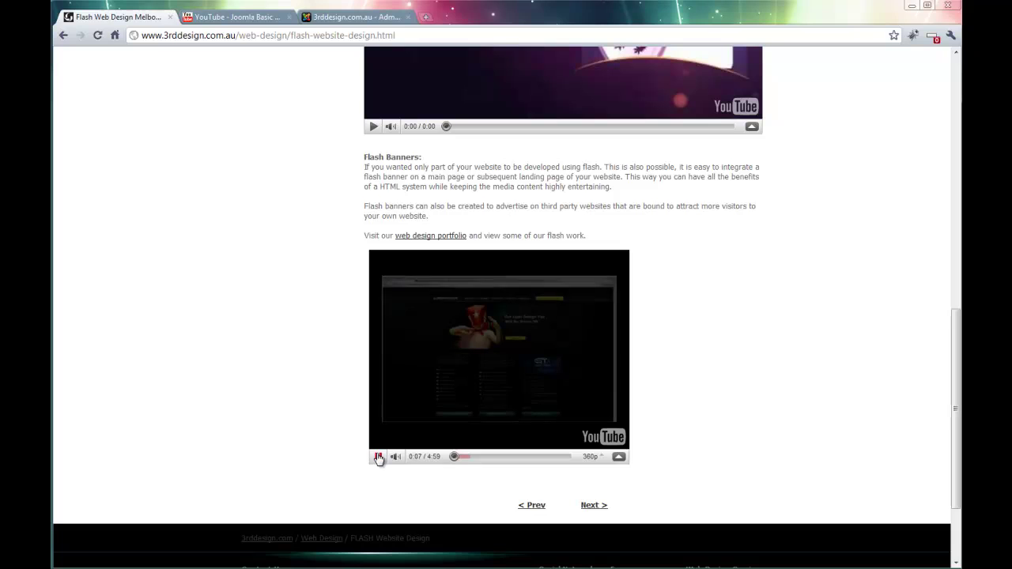
pyautogui.click(379, 457)
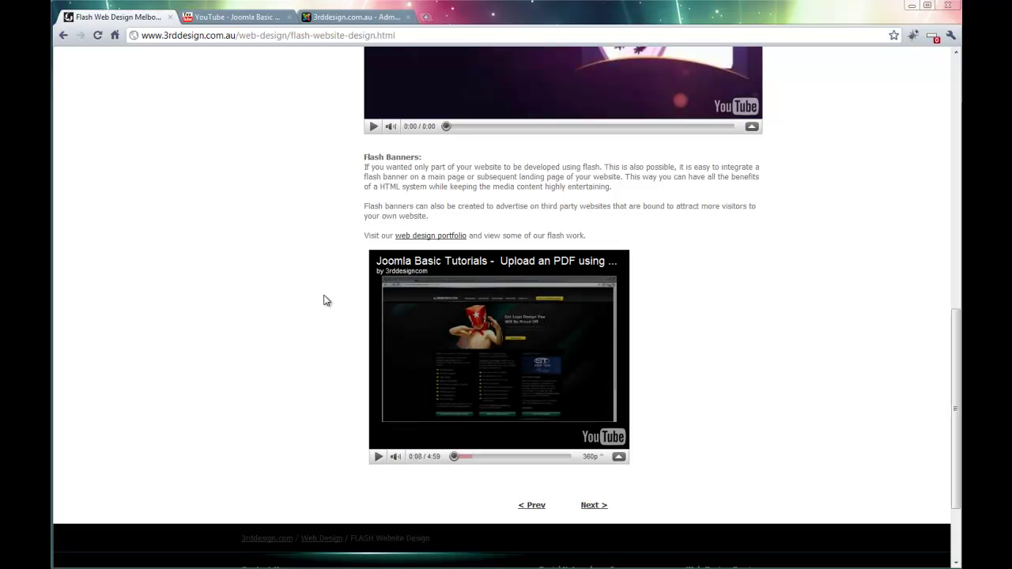
pyautogui.scroll(4, 323, 299)
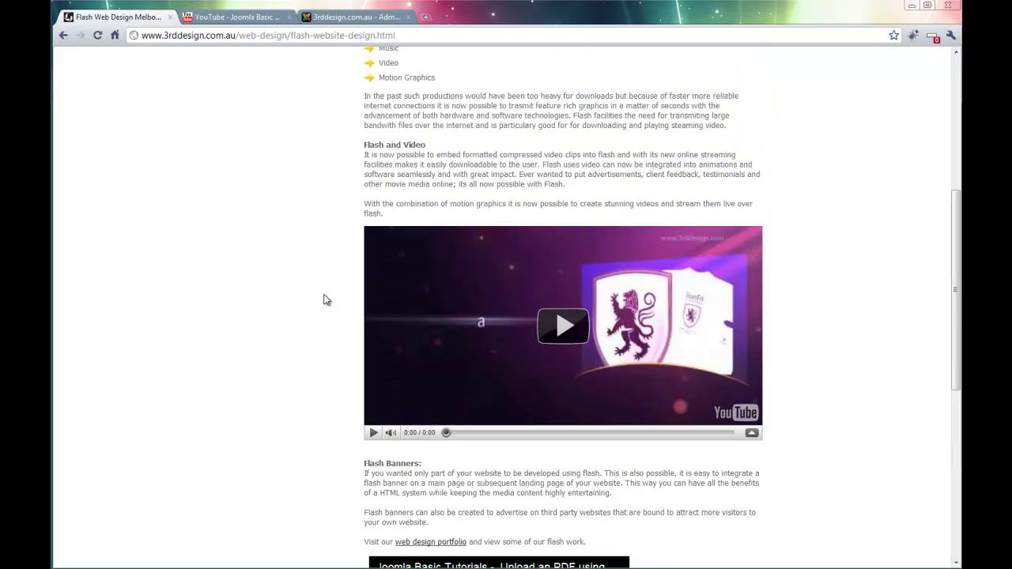
pyautogui.scroll(-1, 324, 300)
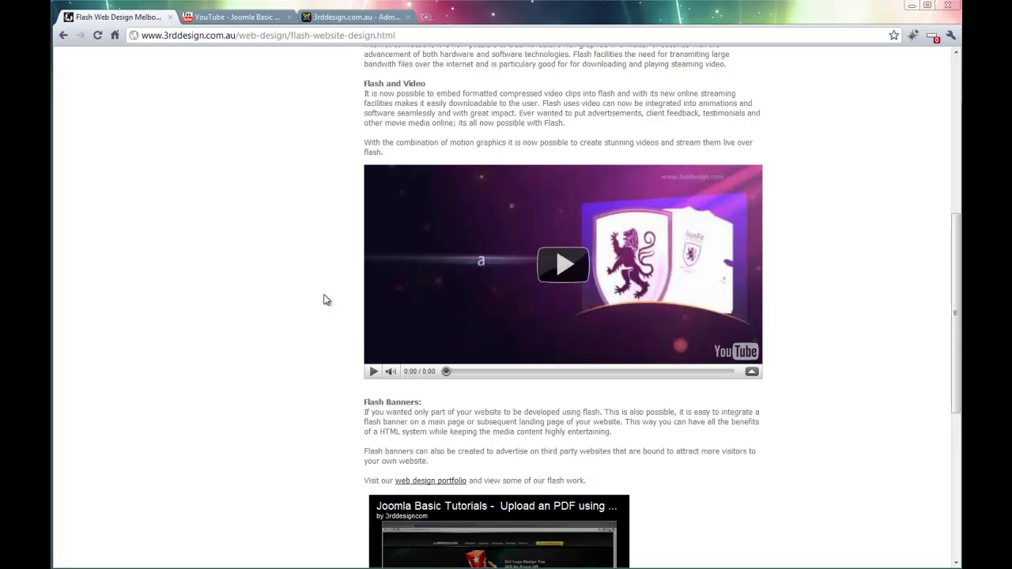
pyautogui.scroll(-1, 323, 299)
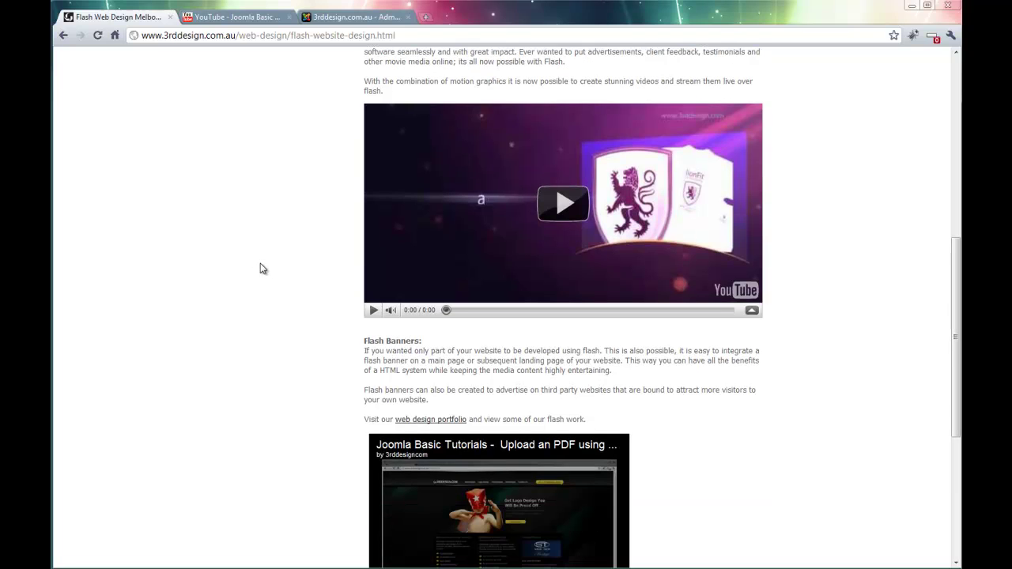
pyautogui.scroll(-1, 263, 269)
pyautogui.scroll(-1, 263, 269)
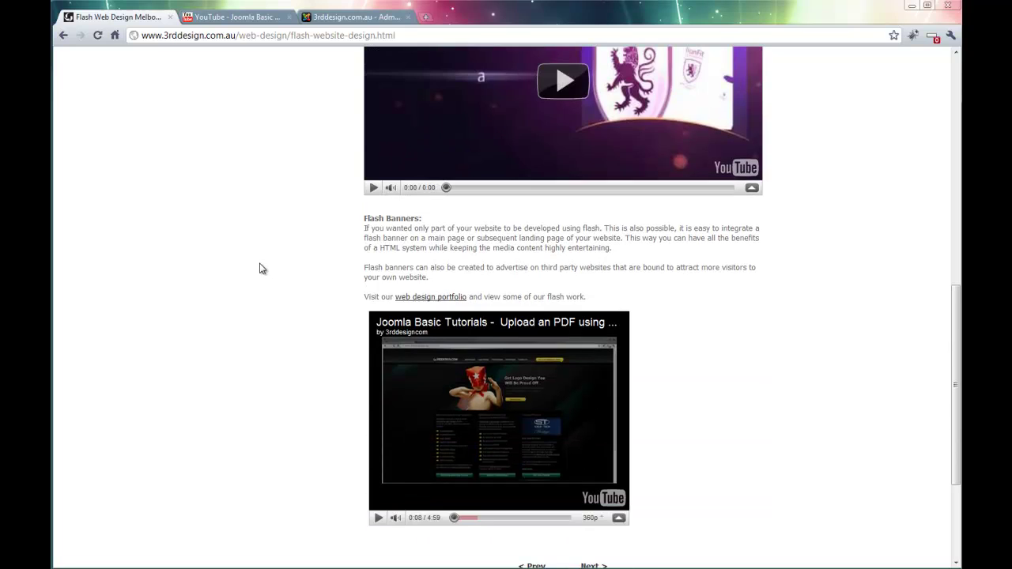